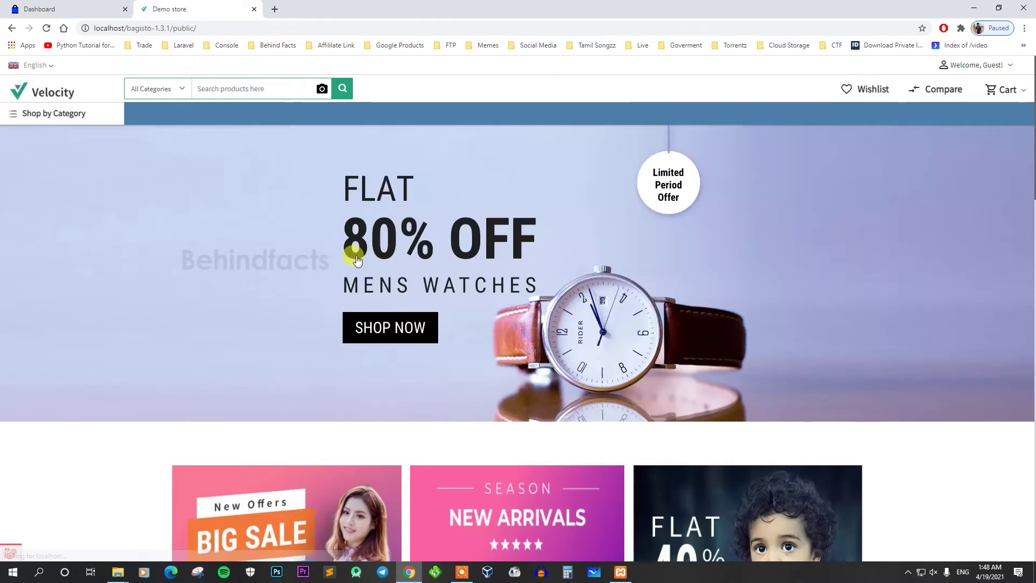
Look over the demo storefront's home page and the admin dashboard's sales and statistics sections.
scroll(379, 273, up, 5)
key(ctrl+Tab)
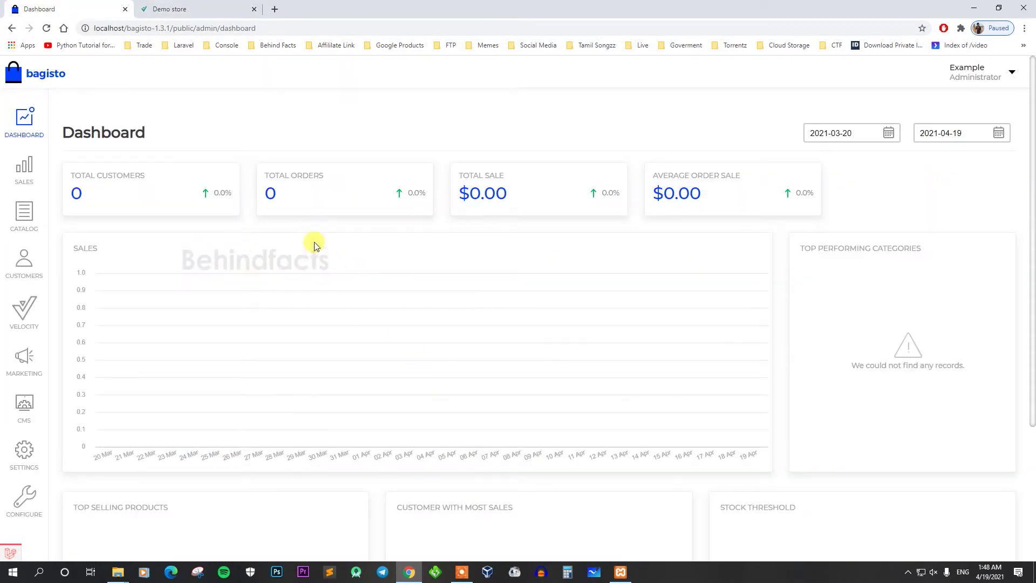
click(223, 10)
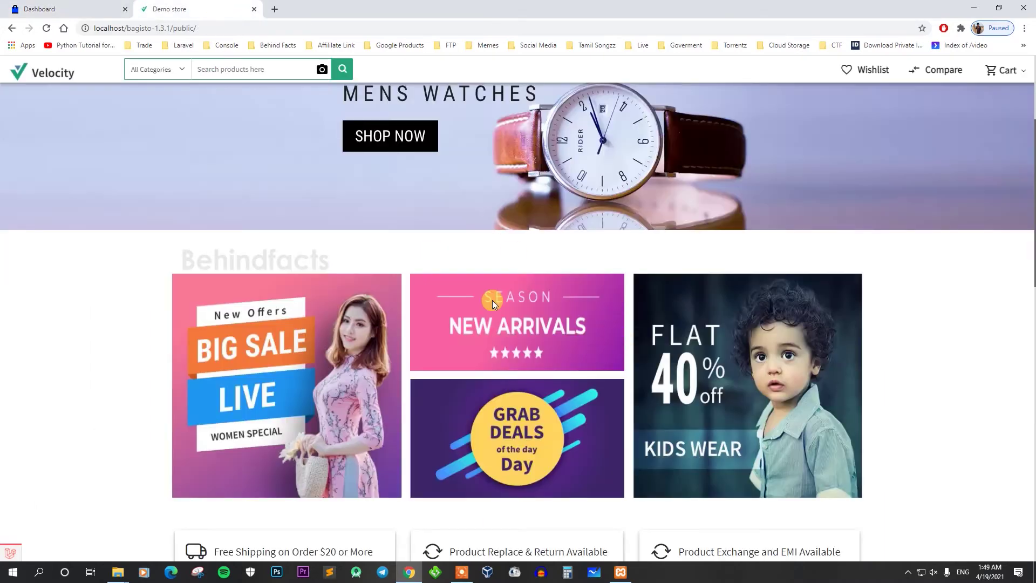
scroll(492, 304, down, 9)
scroll(359, 359, up, 12)
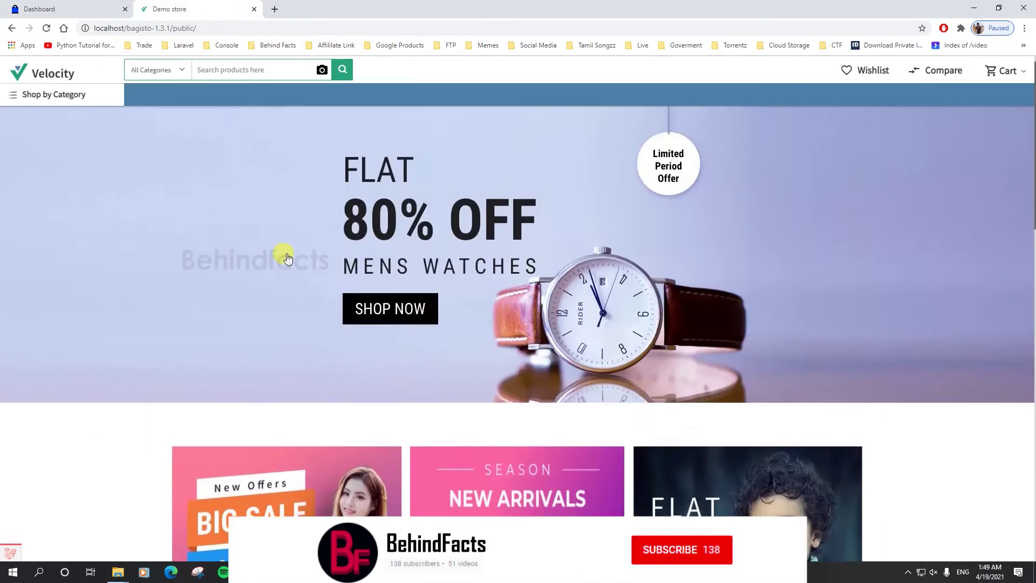
click(75, 9)
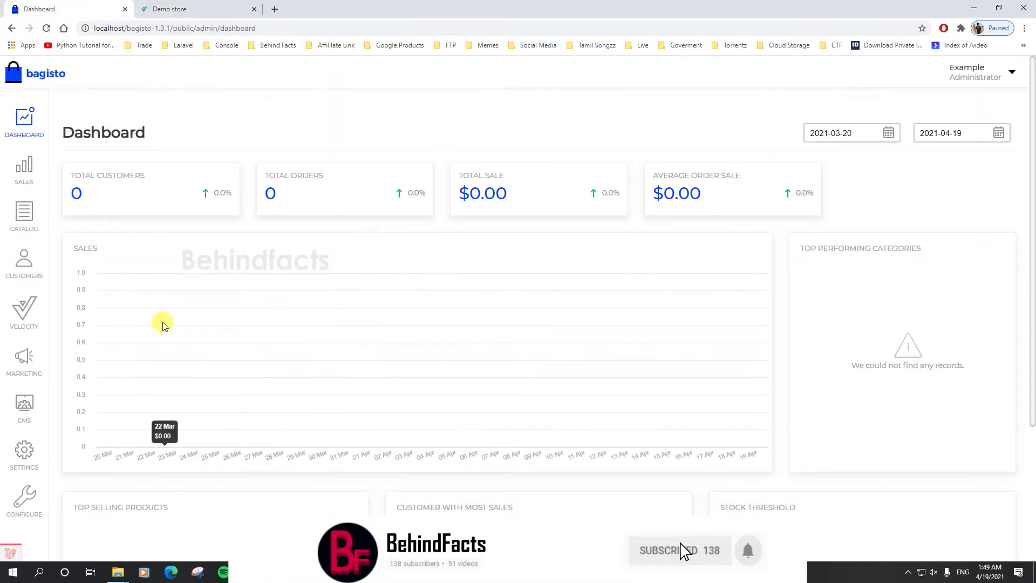
scroll(164, 325, down, 3)
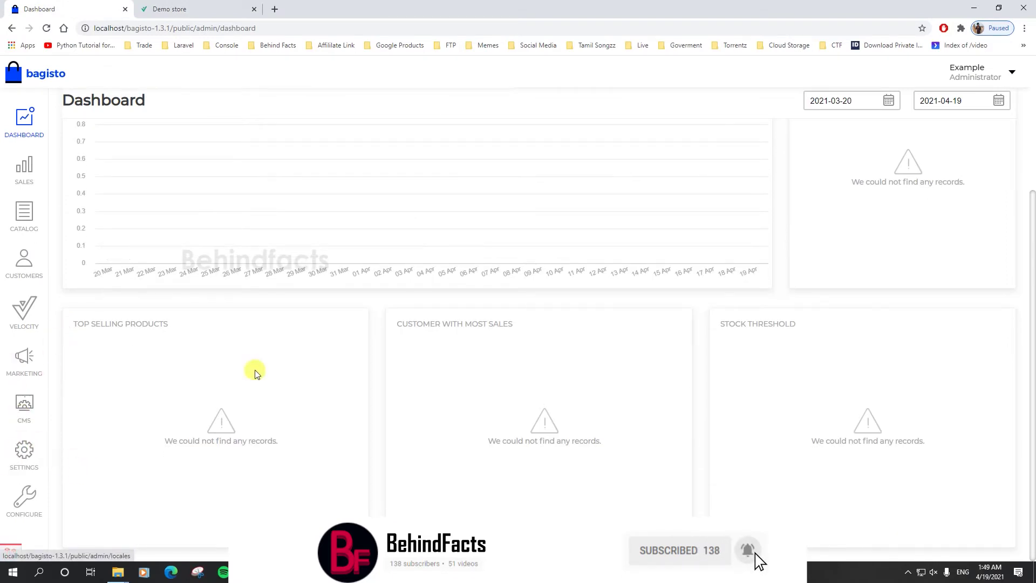
scroll(444, 269, up, 3)
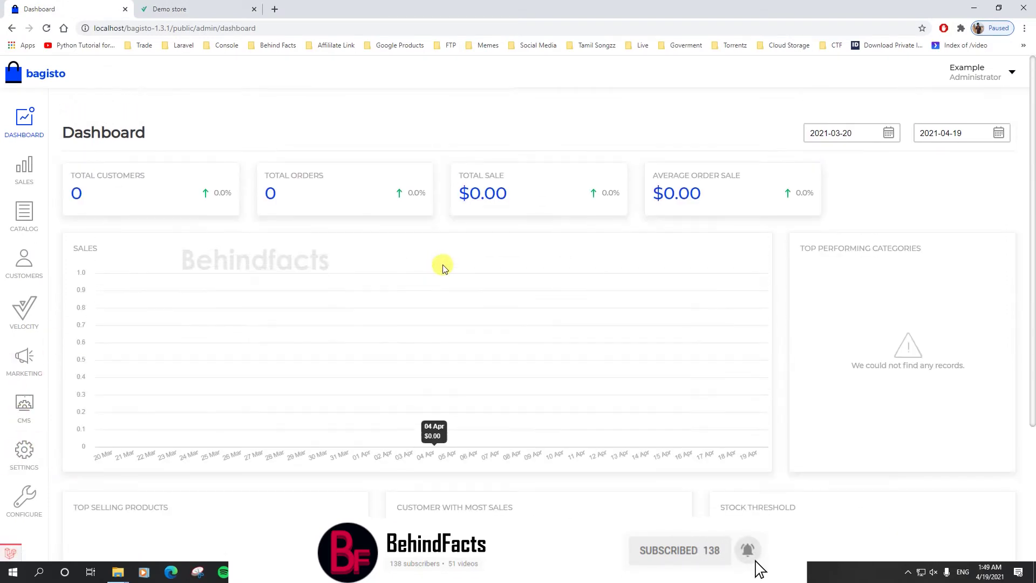
Open the store's currency list in the admin settings and check the Rupees entry.
click(28, 459)
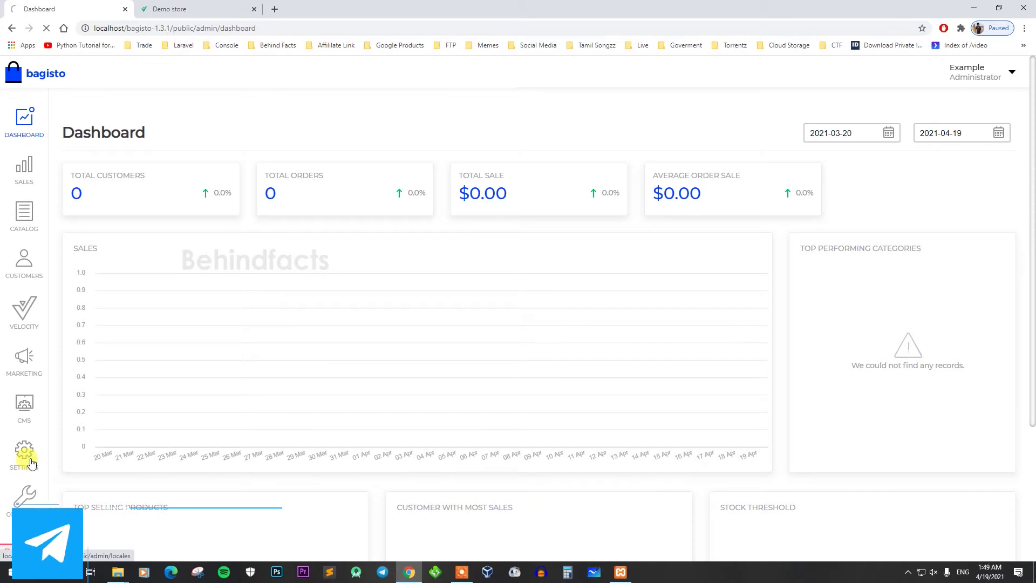
click(104, 135)
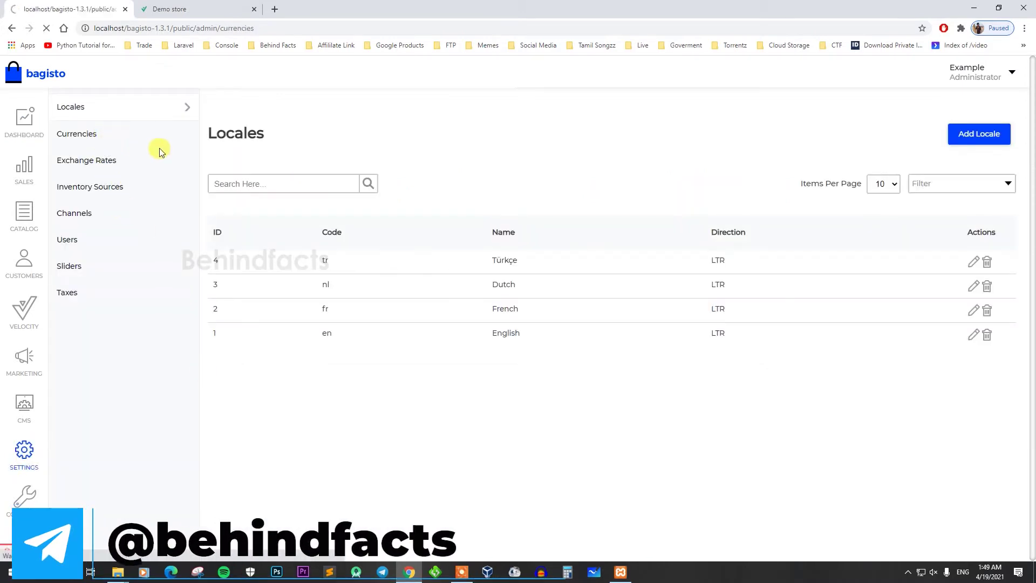
drag(397, 260, 360, 266)
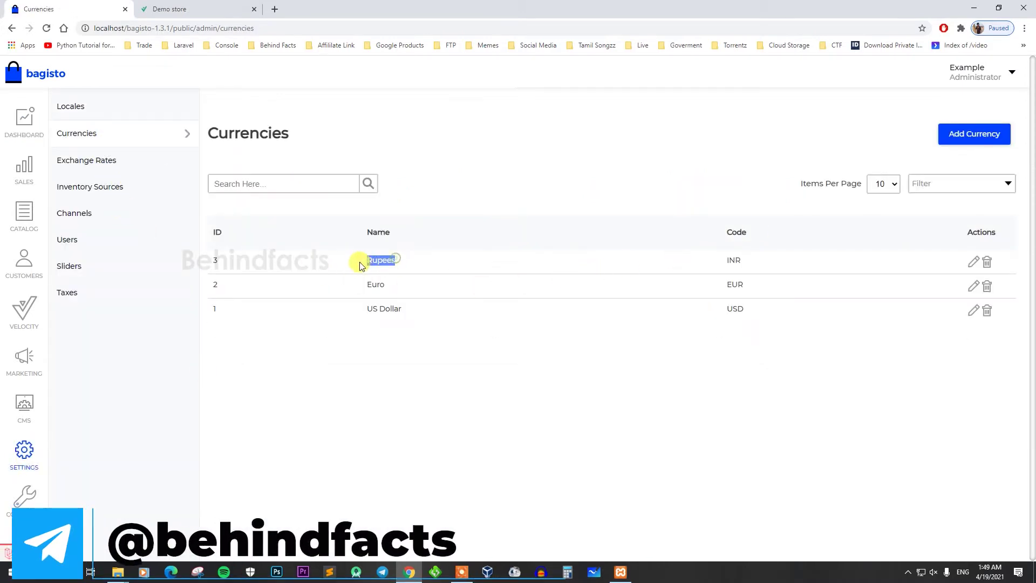
Start adding a new currency and set its code to INR.
click(938, 139)
click(292, 231)
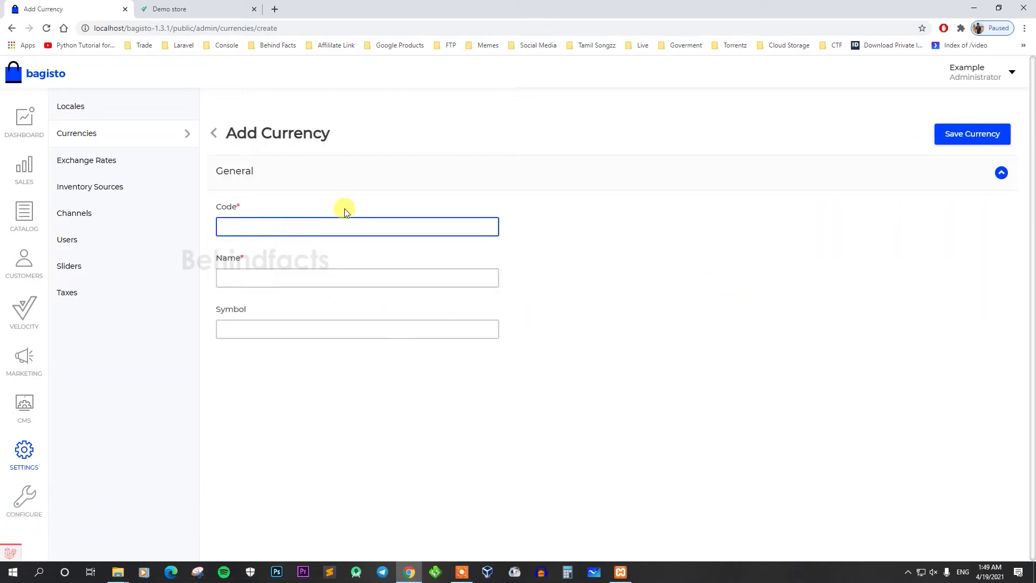
text(INR)
click(300, 278)
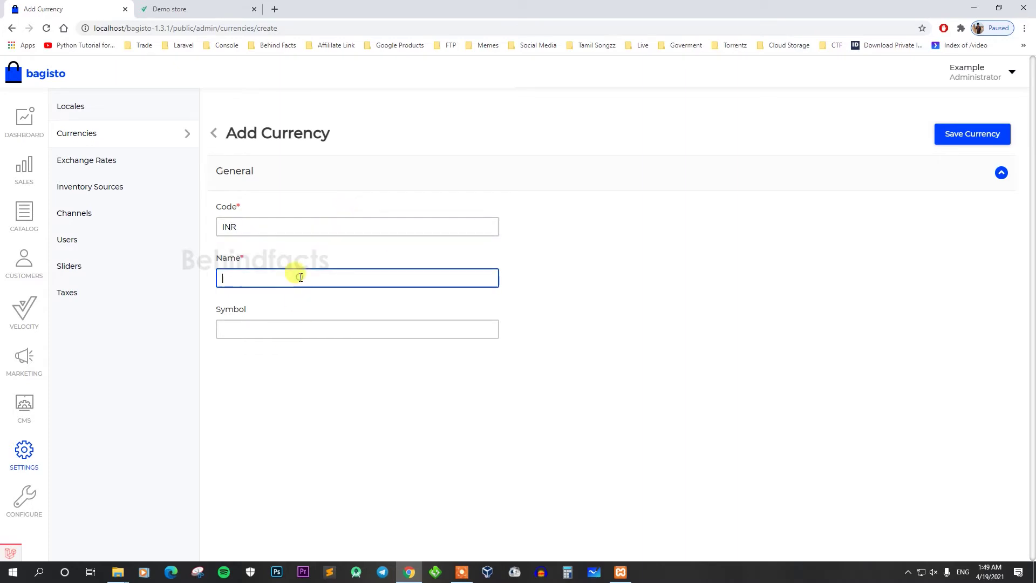
click(278, 329)
Search Google for rupees in a new browser tab and copy the ₹ symbol from the Indian rupee summary.
click(274, 10)
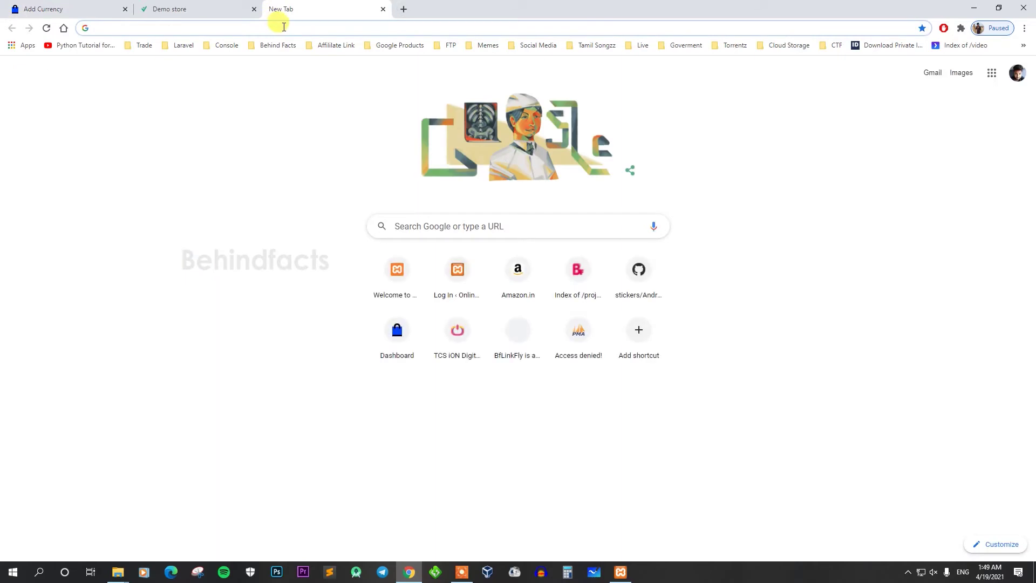
text(rupees)
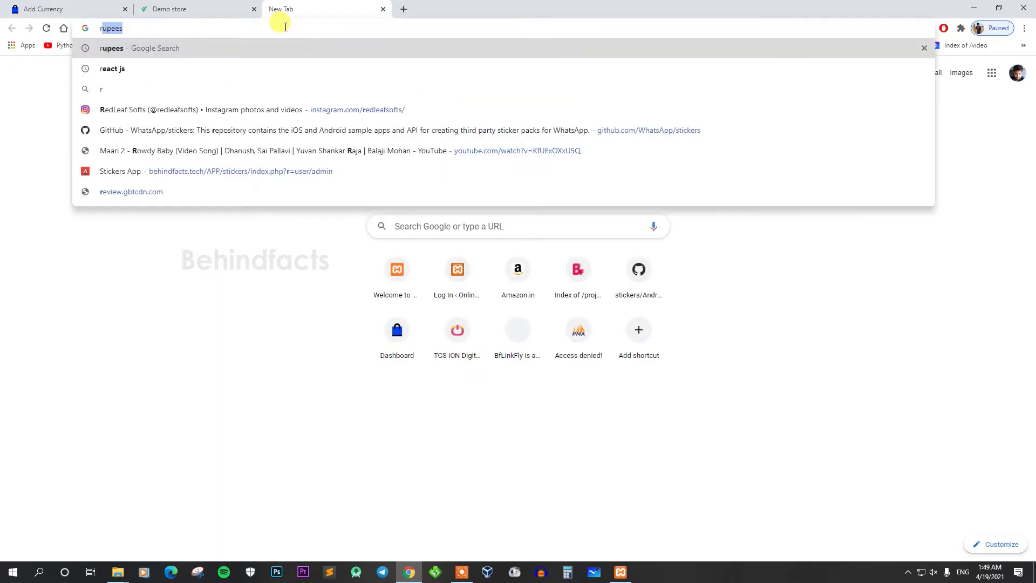
key(Return)
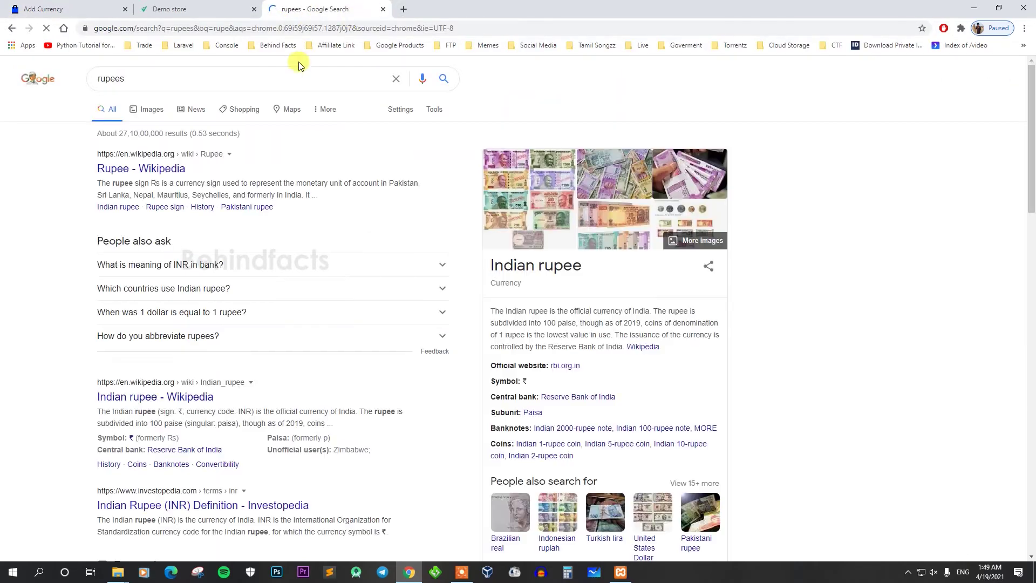
drag(540, 381, 529, 385)
key(ctrl+c)
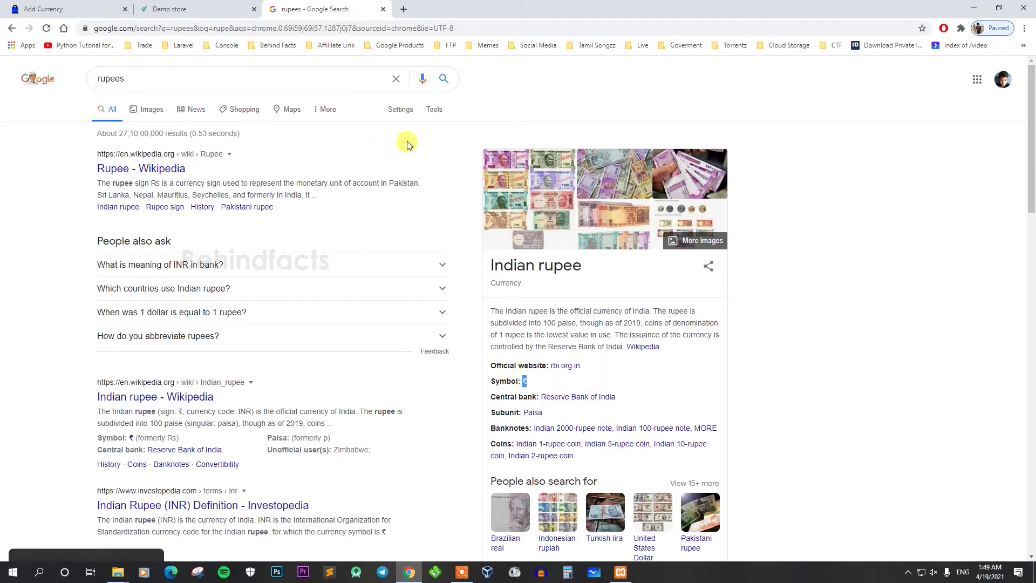
Set the new currency's symbol to the copied ₹ and its name to Rupay, and try to save it.
click(215, 9)
key(ctrl+shift+Tab)
click(381, 341)
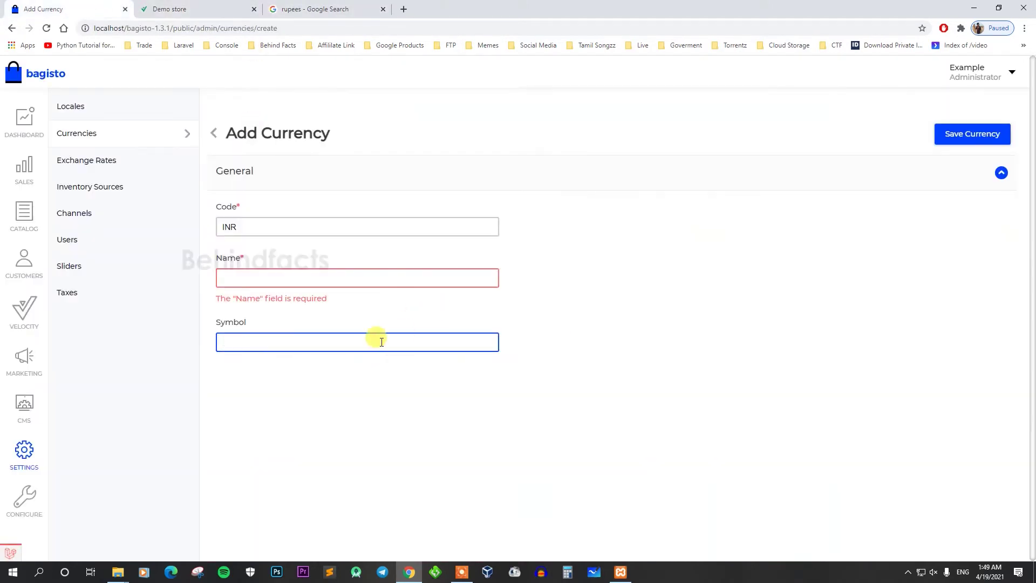
key(ctrl+v)
click(263, 277)
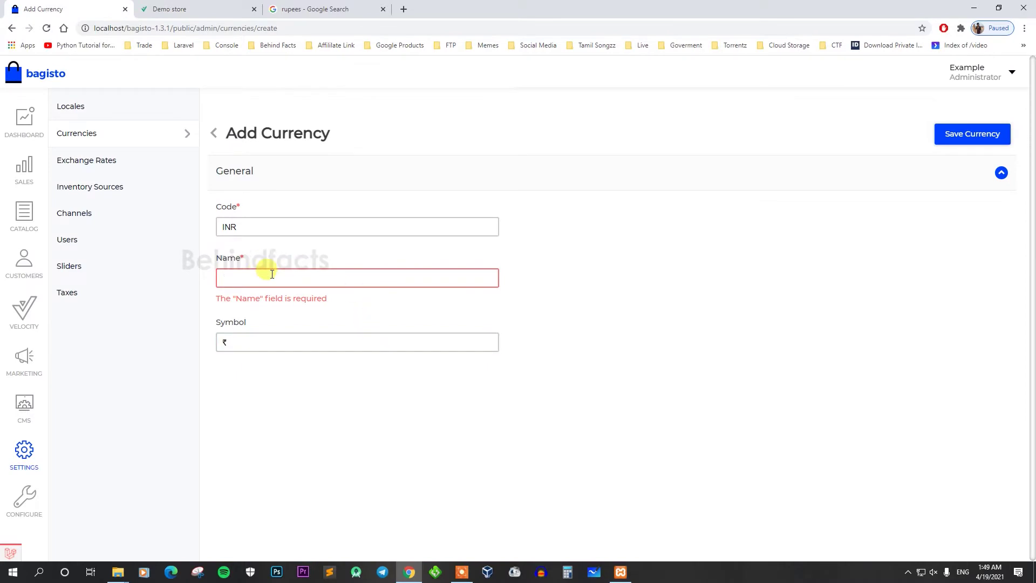
text(Rupay)
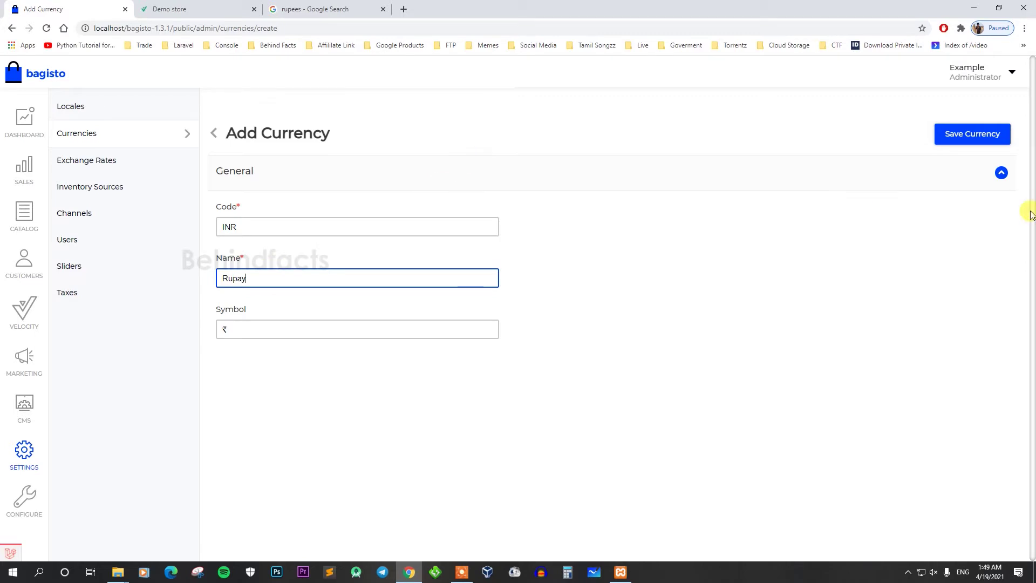
click(964, 135)
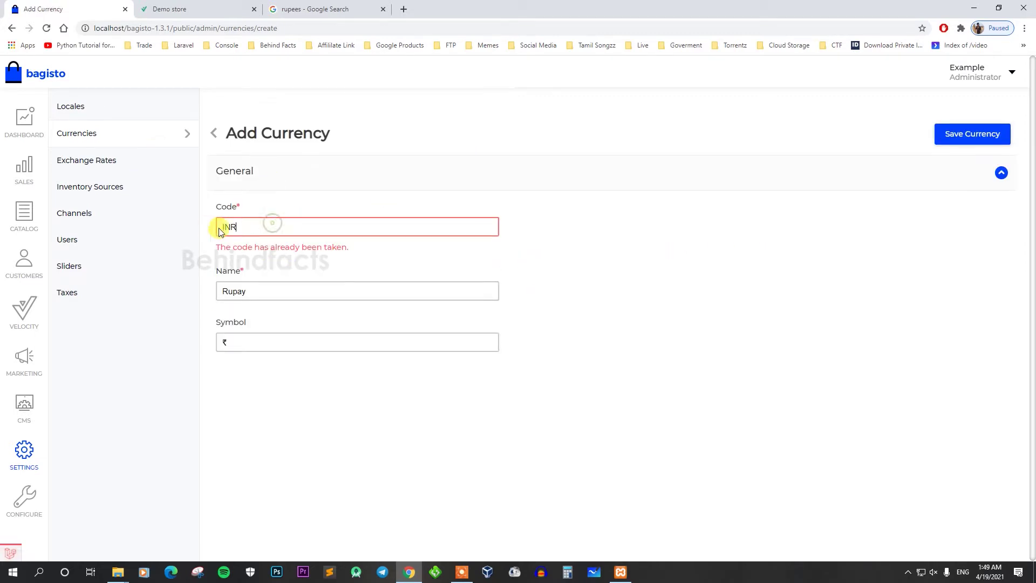
Leave the new currency form and examine the existing Rupees entry in the currency list.
double_click(244, 228)
click(219, 246)
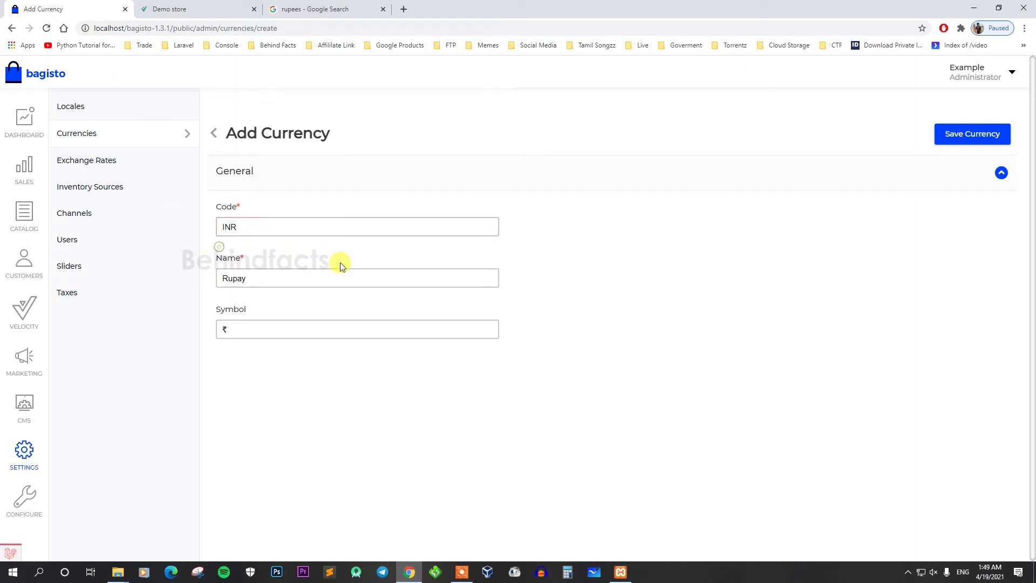
click(117, 146)
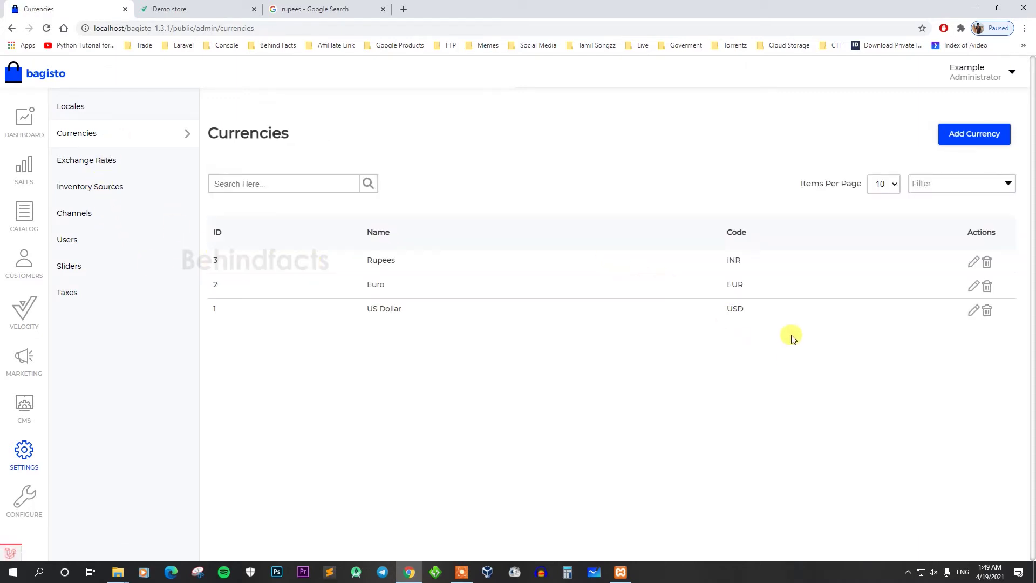
drag(211, 263, 920, 270)
click(586, 423)
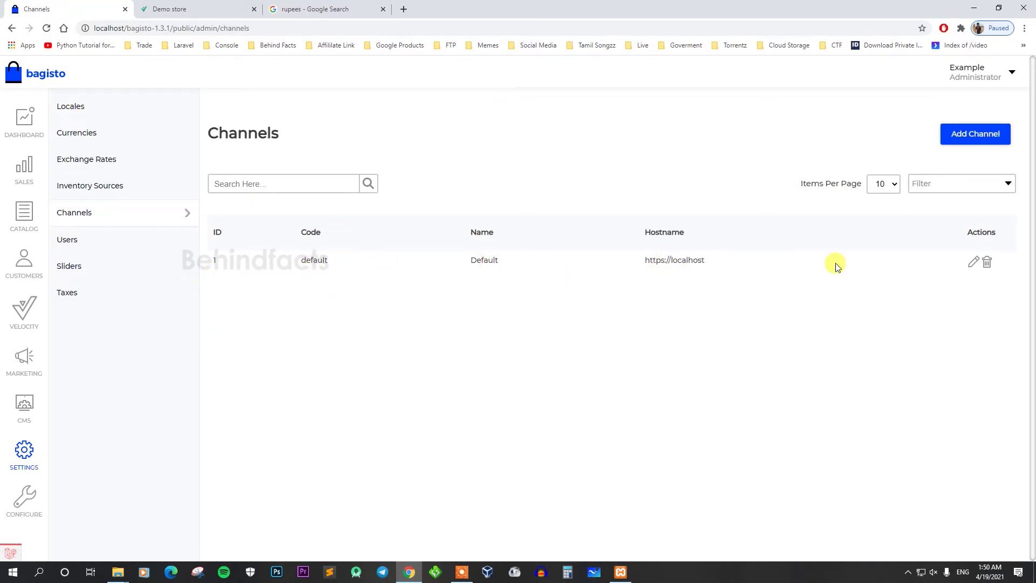
Edit the Default channel to use Rupees as its selected currency and save the channel.
click(970, 263)
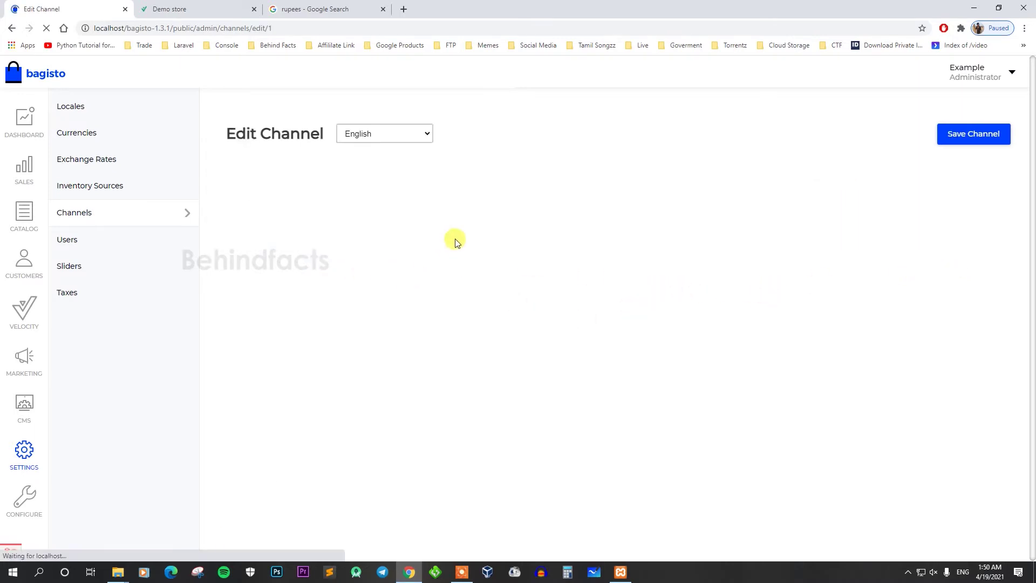
scroll(416, 319, down, 9)
click(267, 327)
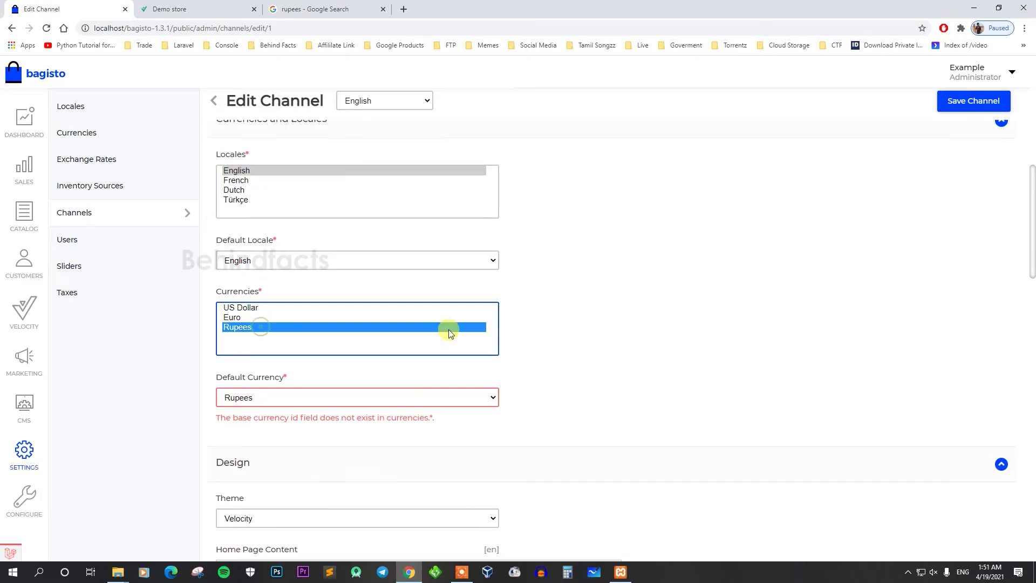
click(964, 101)
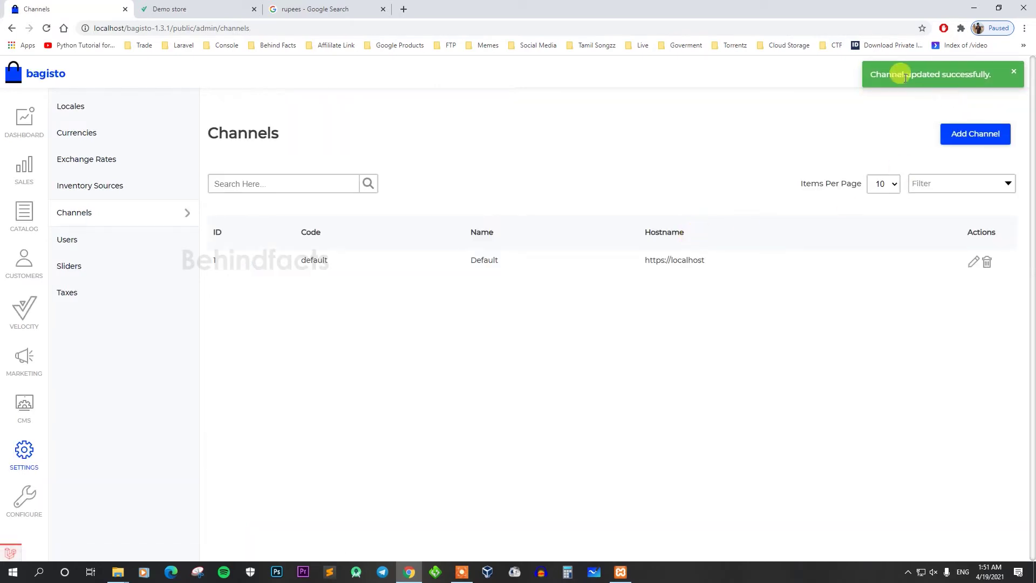
drag(871, 74, 999, 75)
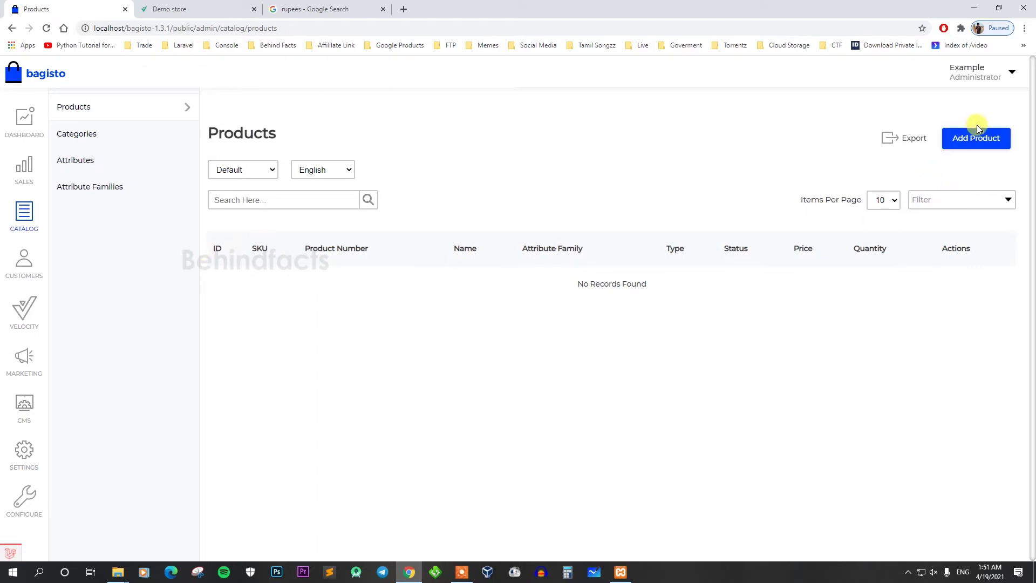
Create a catalog product of type Simple with the Default attribute family and SKU 000001.
click(977, 135)
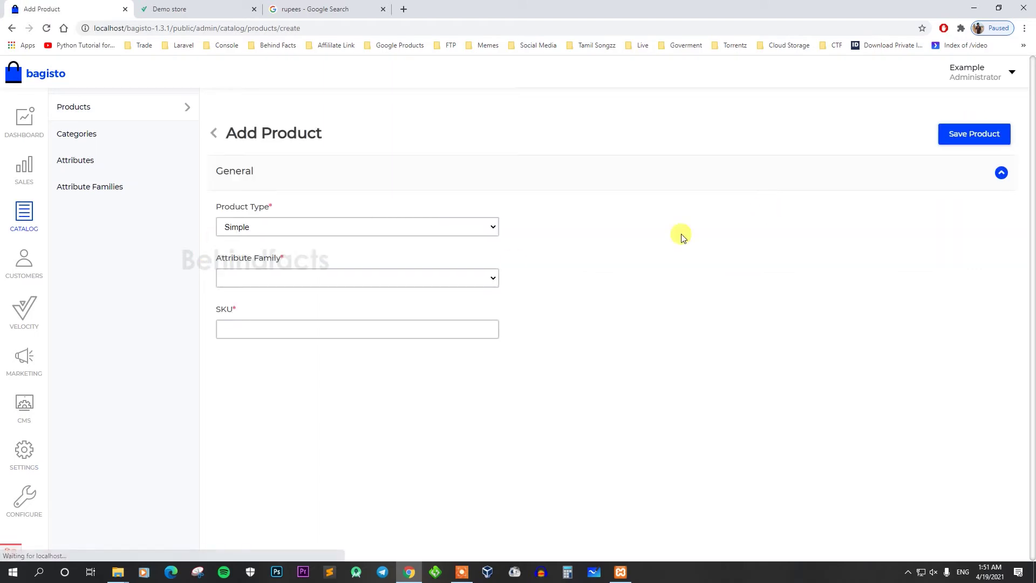
click(281, 228)
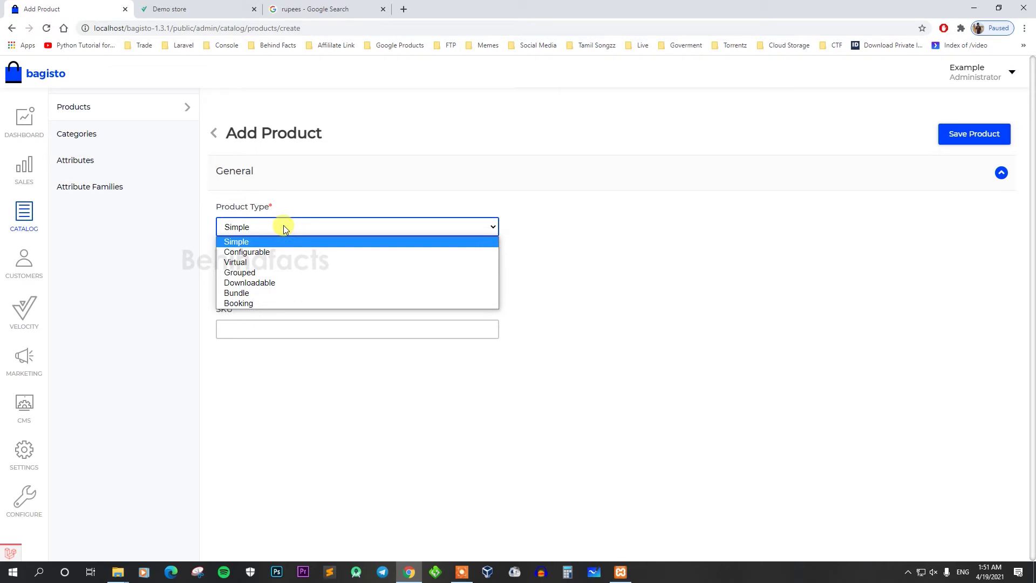
click(272, 242)
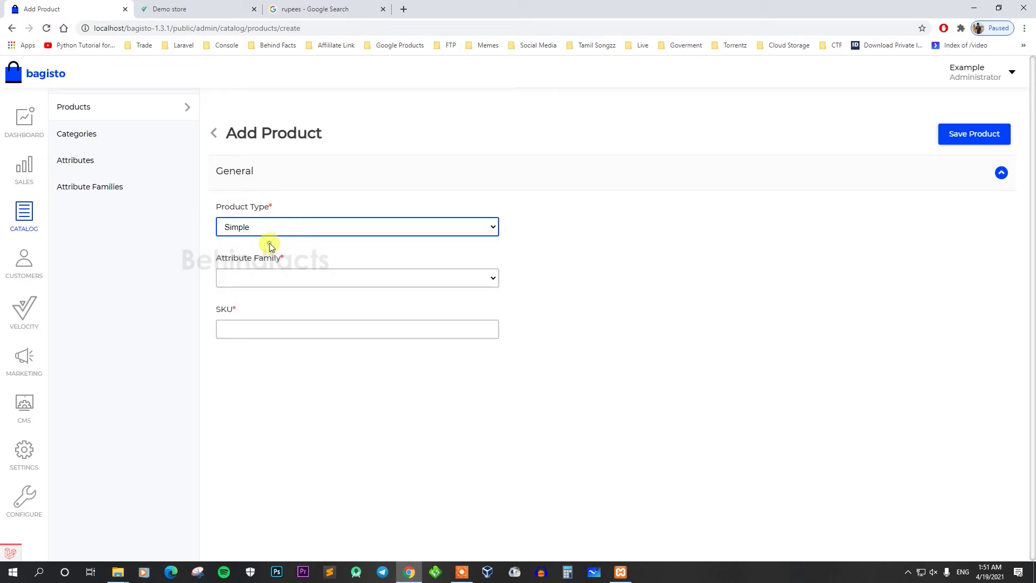
click(253, 277)
click(255, 301)
click(258, 329)
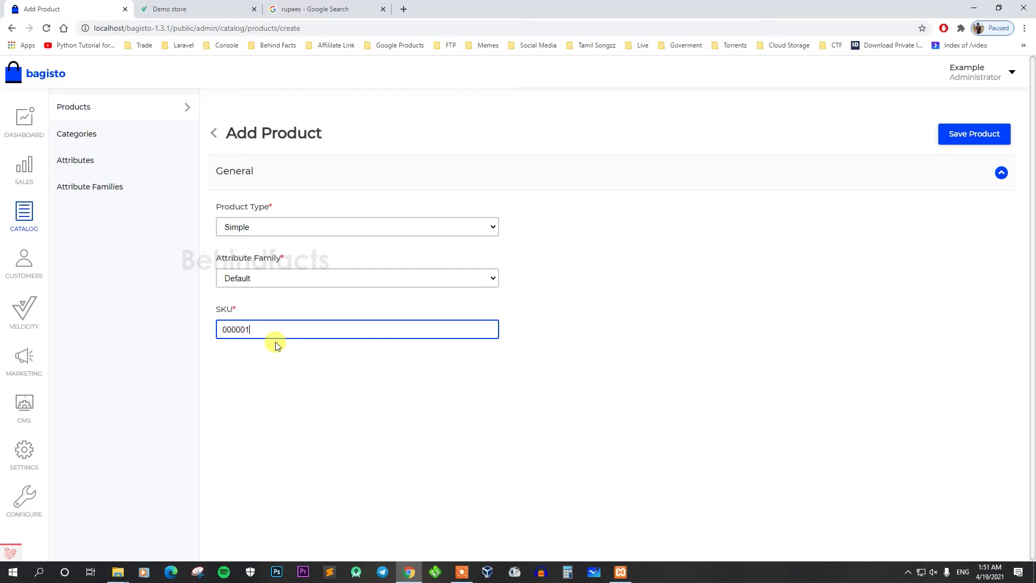
click(975, 133)
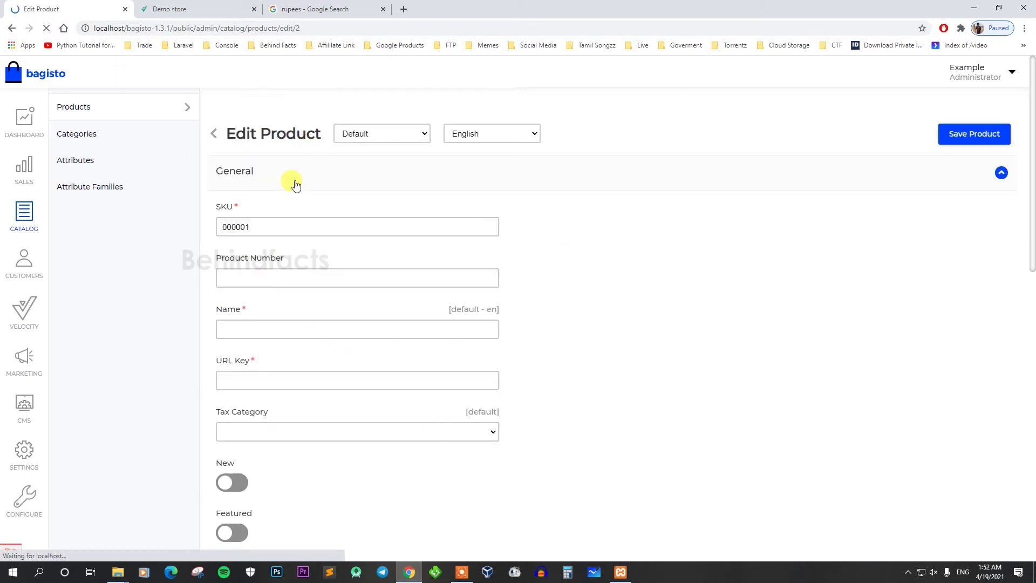
Open the Gigabyte GeForce GT 710 2GB graphics card page on Amazon and copy its full product title.
click(283, 279)
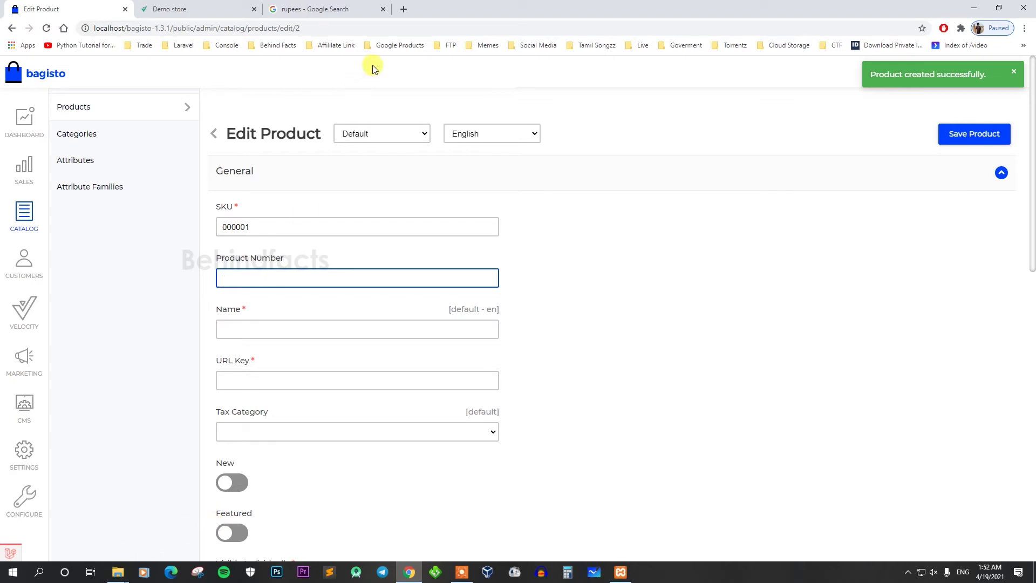
click(403, 9)
text(am)
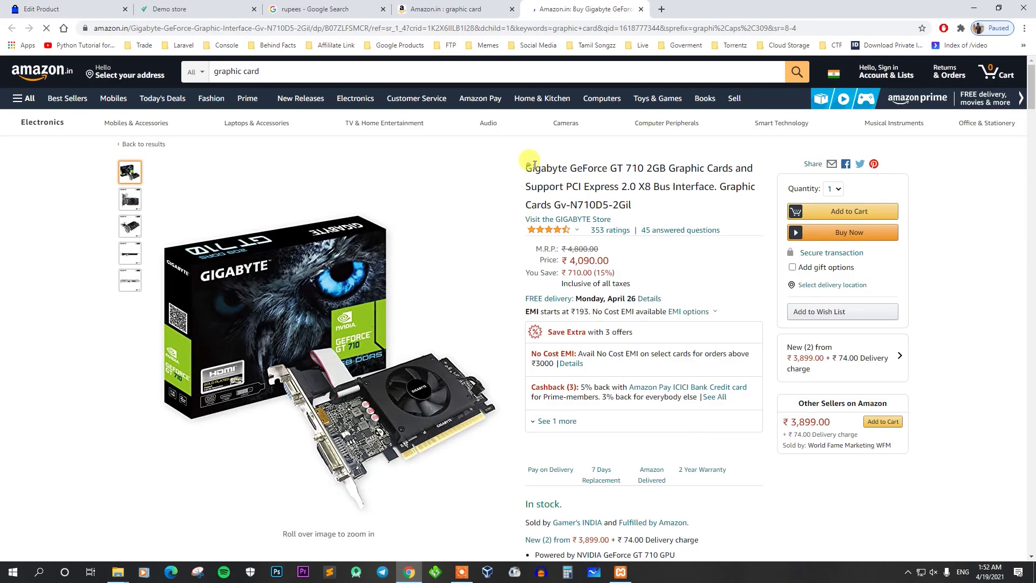
drag(531, 165, 693, 205)
key(ctrl+c)
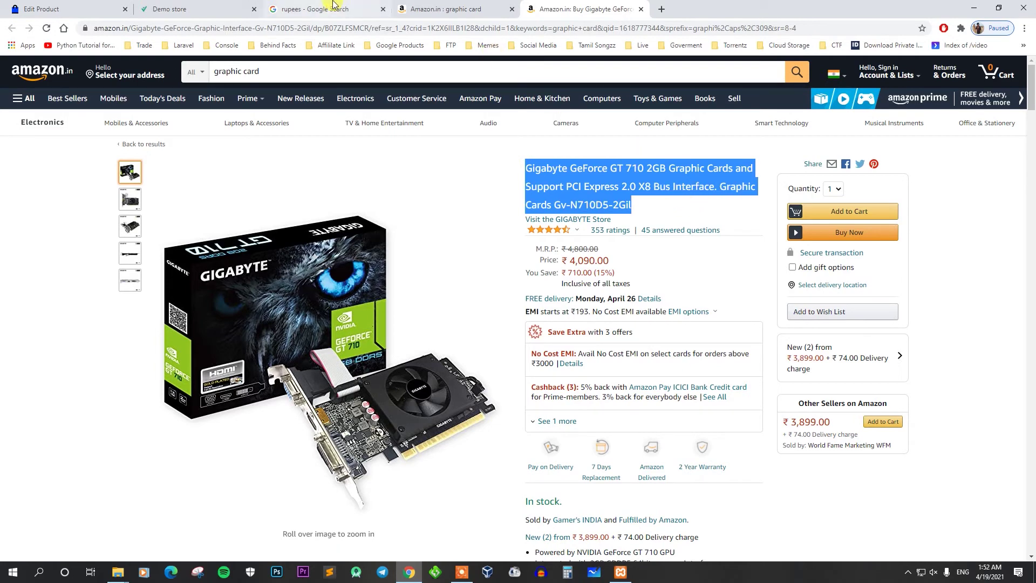
click(216, 8)
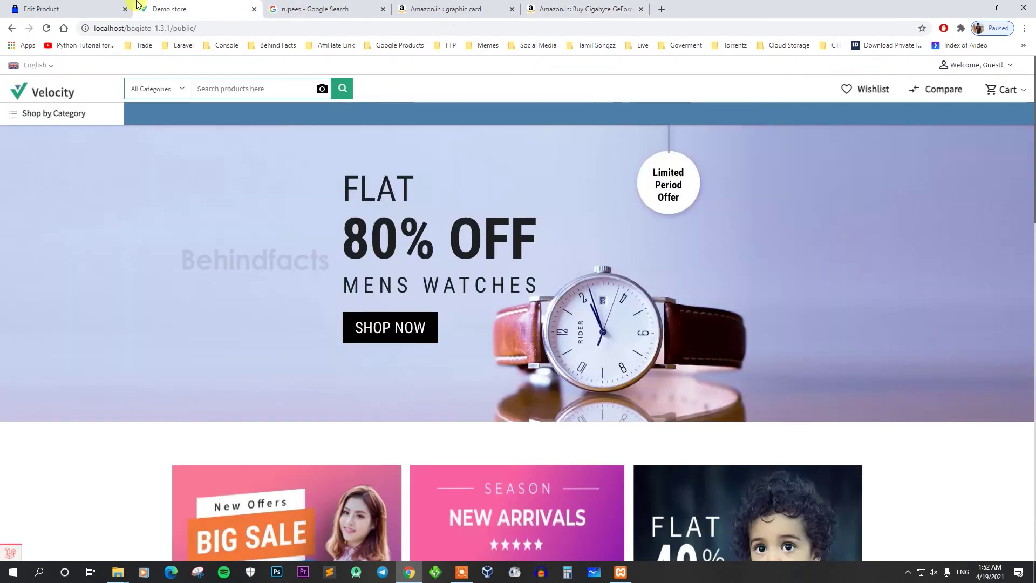
Fill the product's Product Number and Name with the copied Gigabyte GeForce GT 710 title.
click(65, 8)
click(295, 282)
key(ctrl+v)
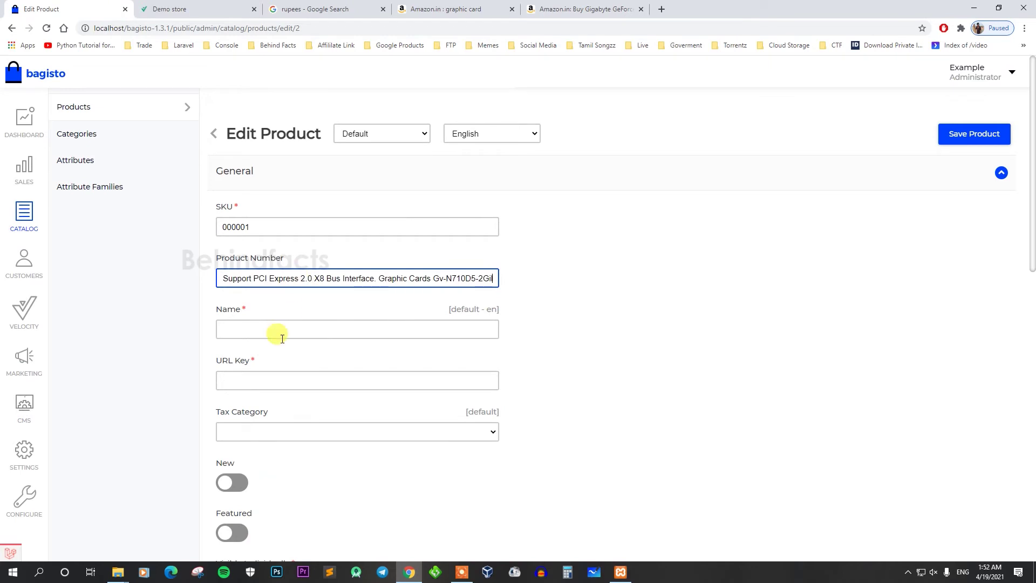
click(286, 330)
key(ctrl+v)
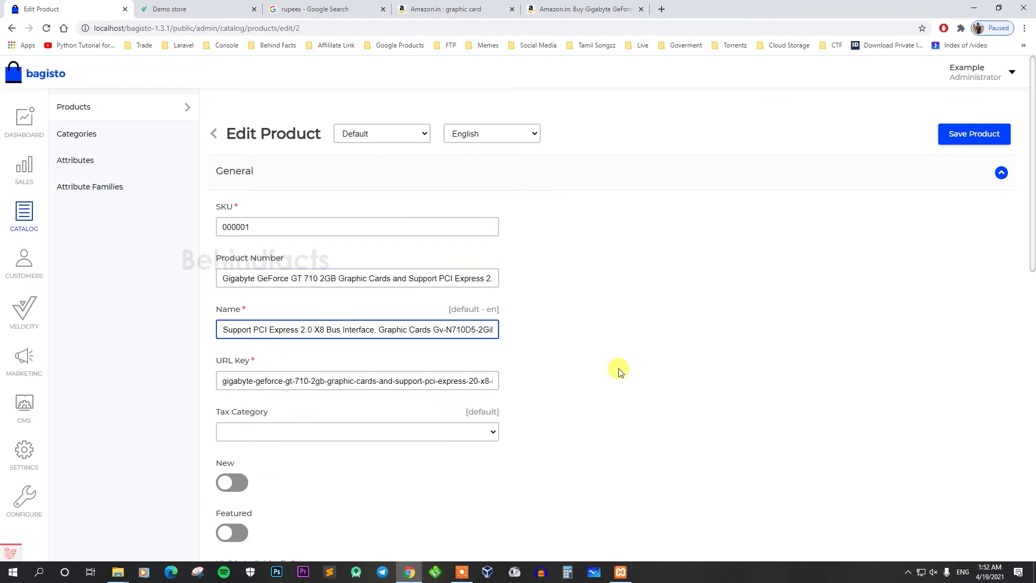
click(617, 374)
Enable the product's New, Featured, Visible Individually and Status options, keeping Guest Checkout off.
scroll(513, 365, down, 5)
click(301, 162)
click(300, 162)
click(232, 262)
click(244, 322)
scroll(253, 388, down, 2)
click(233, 306)
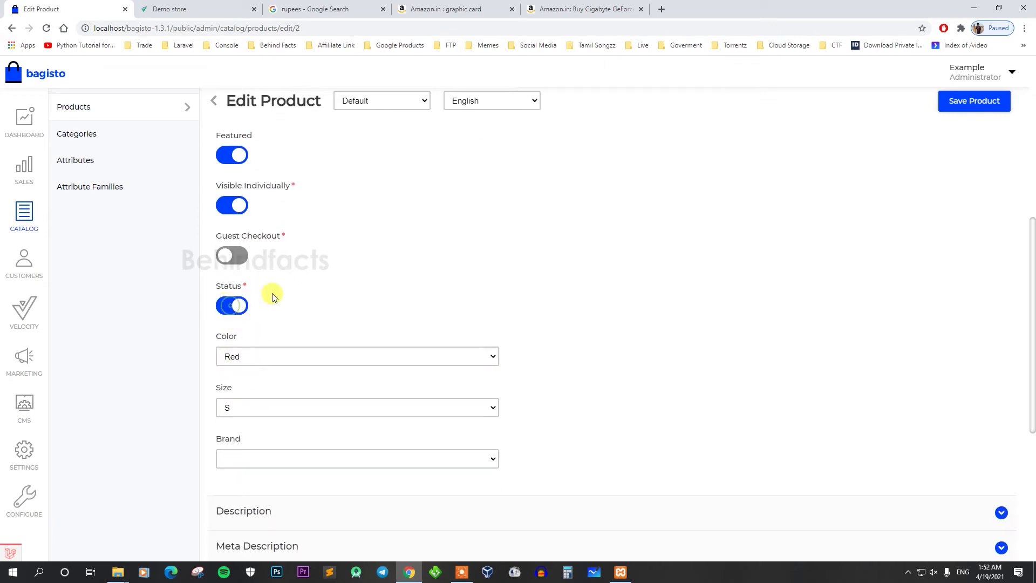
Expand the product's Description section and copy the feature bullet list from the card's Amazon page.
scroll(292, 307, down, 4)
click(309, 307)
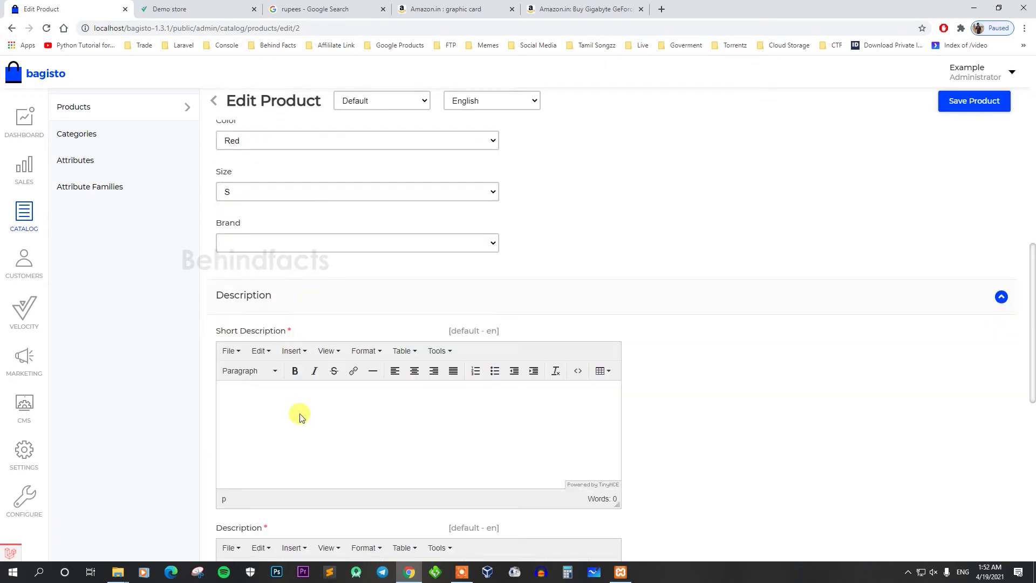
click(561, 8)
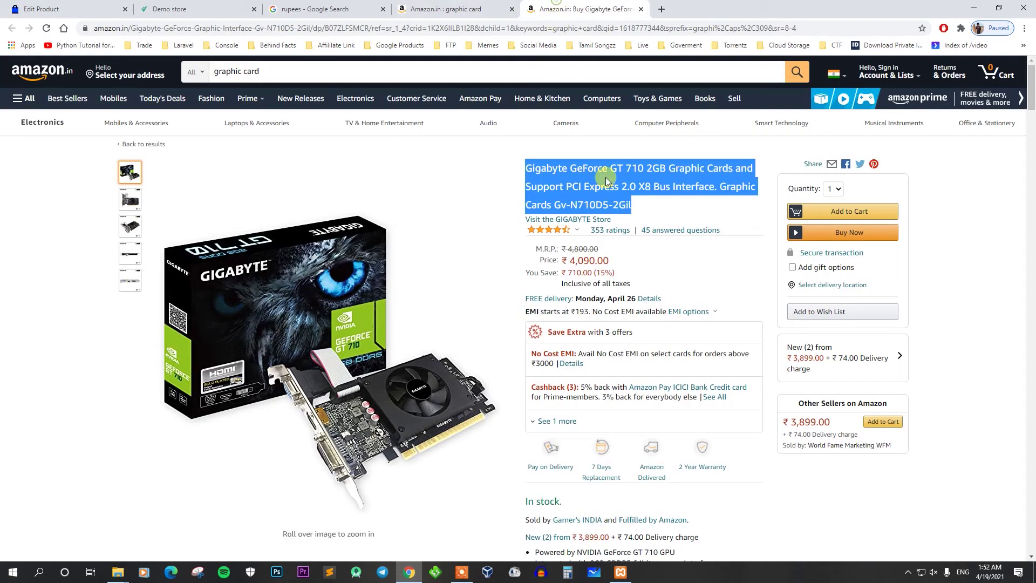
scroll(553, 273, down, 3)
drag(529, 386, 683, 437)
key(ctrl+c)
Paste the copied feature bullets into both the Short Description and Description of the product.
key(ctrl+1)
click(318, 416)
key(ctrl+v)
scroll(323, 415, down, 5)
click(274, 312)
key(ctrl+v)
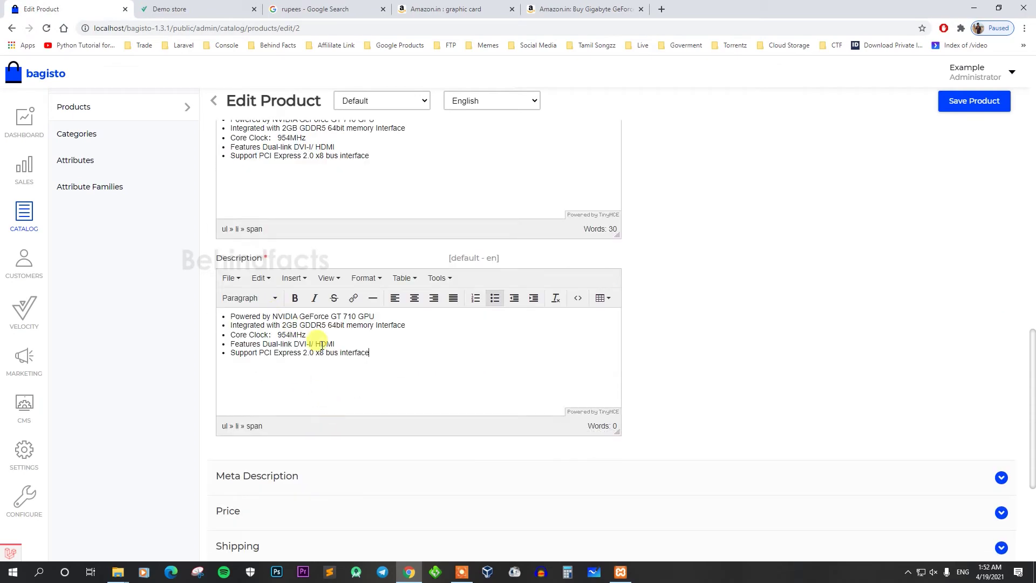
Check the Gigabyte card's price in the Amazon results and set the product's Price to 4000.
scroll(302, 324, down, 4)
click(276, 253)
scroll(335, 301, down, 5)
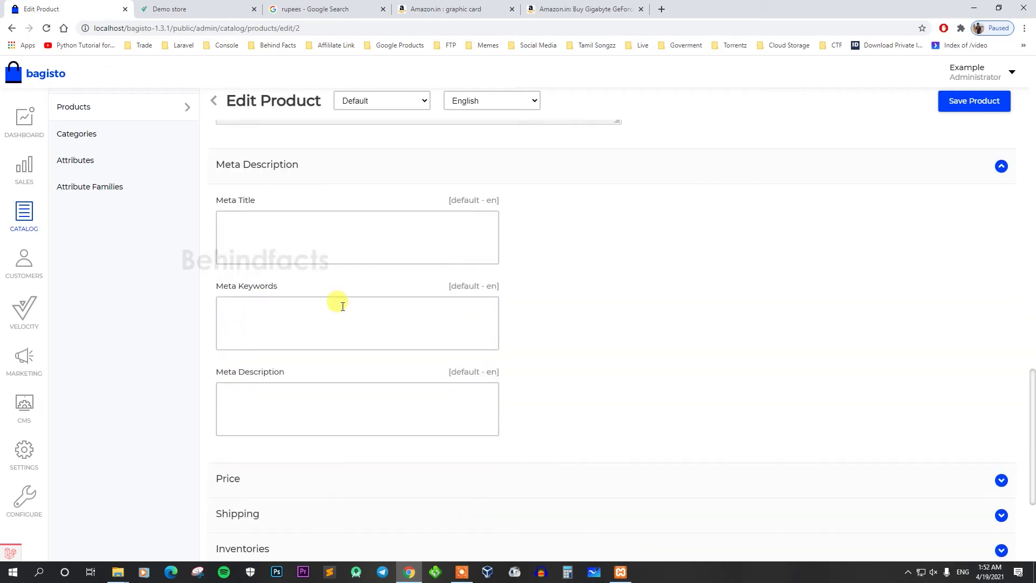
click(270, 283)
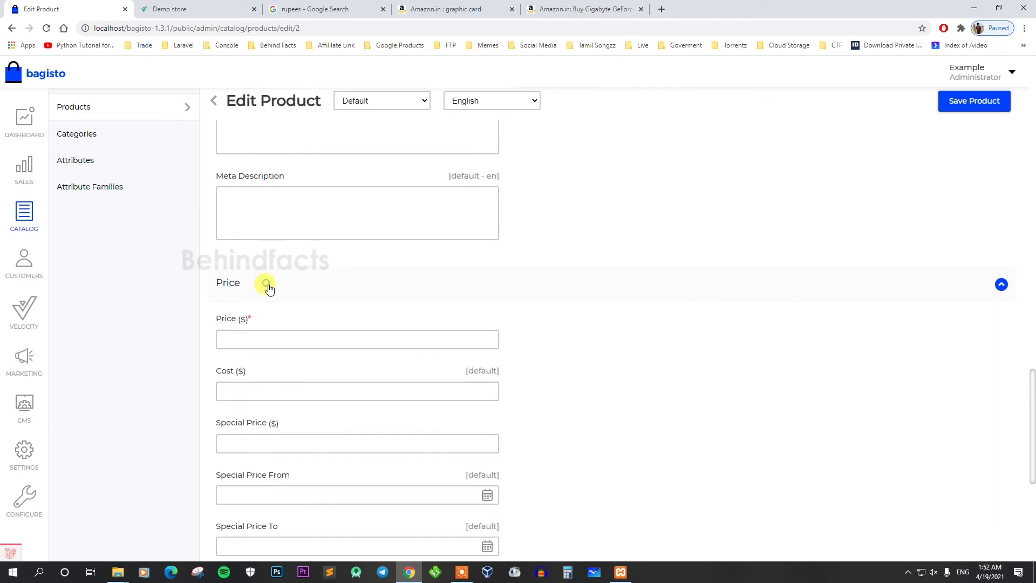
click(271, 340)
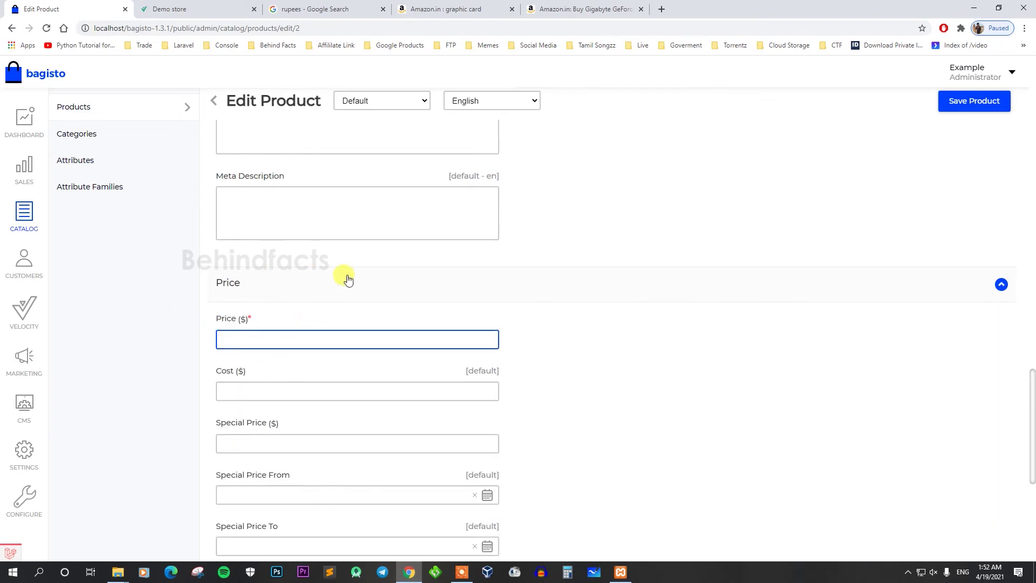
click(447, 5)
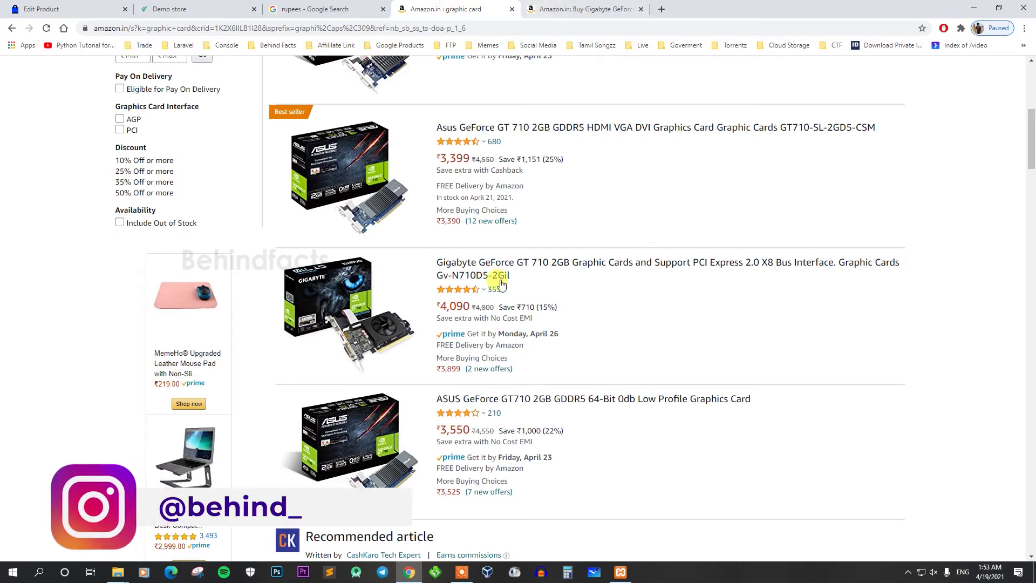
click(68, 8)
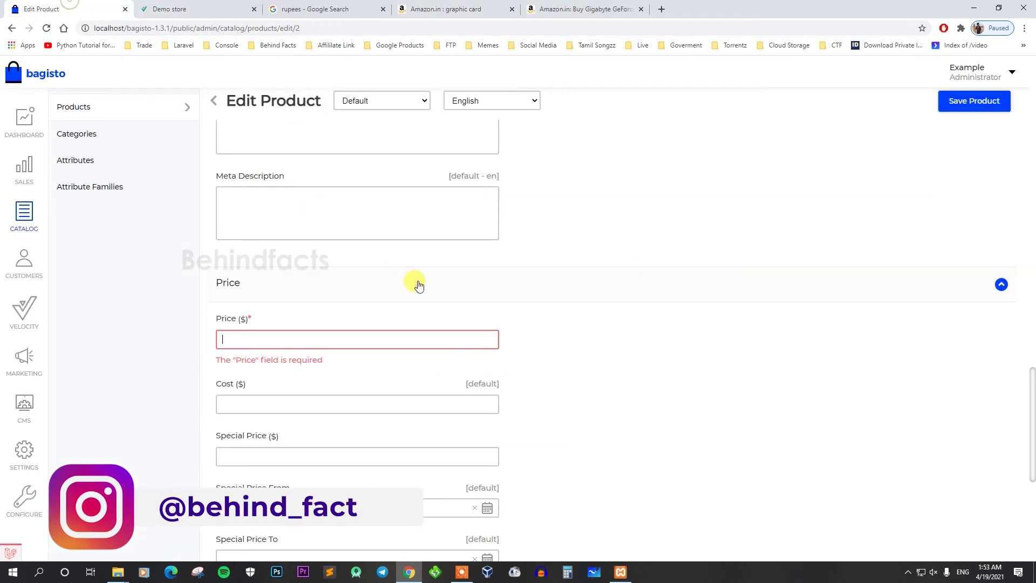
text(4000)
scroll(330, 354, down, 4)
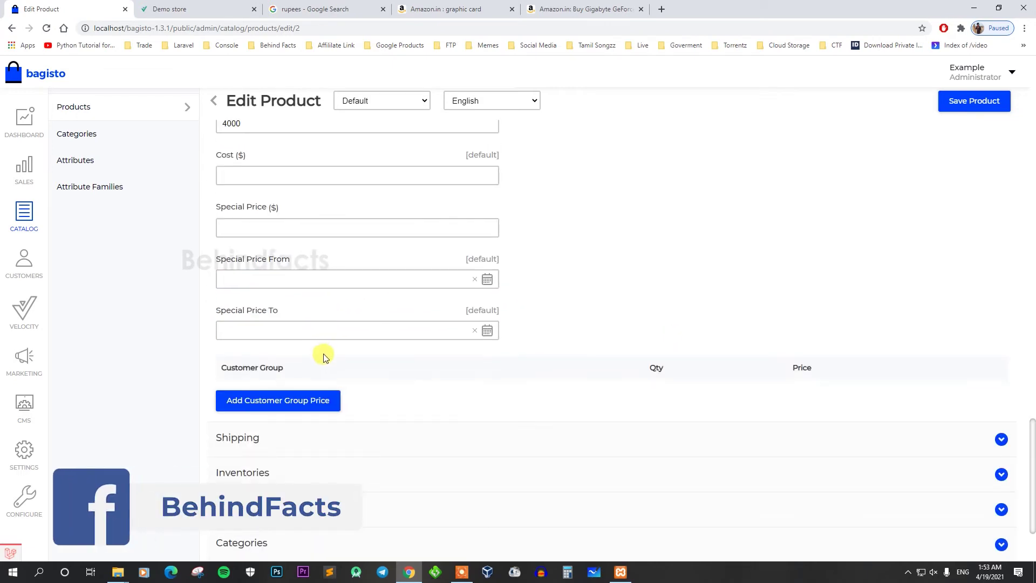
Set the product's shipping Weight to 1.
scroll(297, 346, down, 2)
click(280, 320)
scroll(332, 359, down, 4)
click(274, 298)
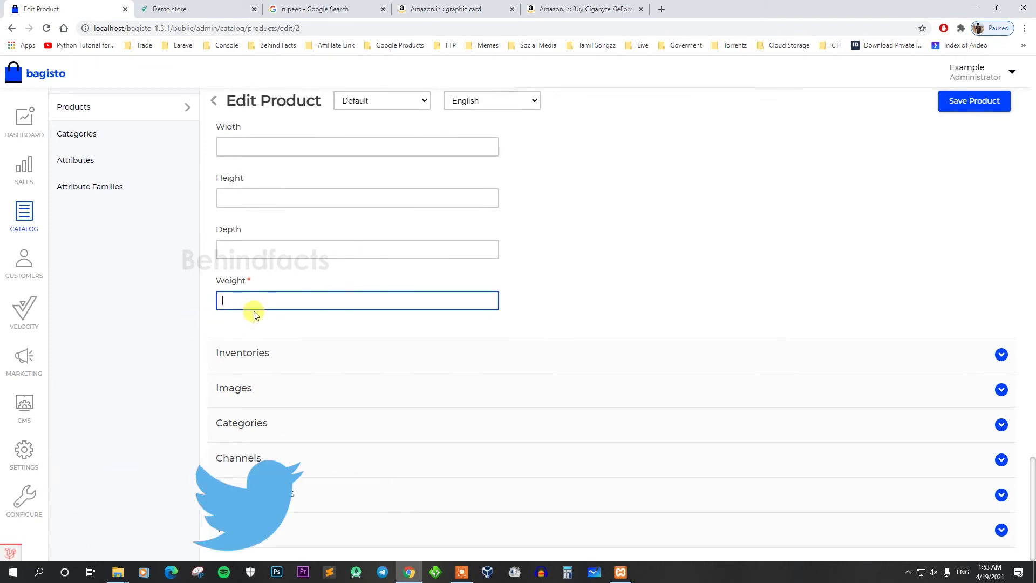
text(1)
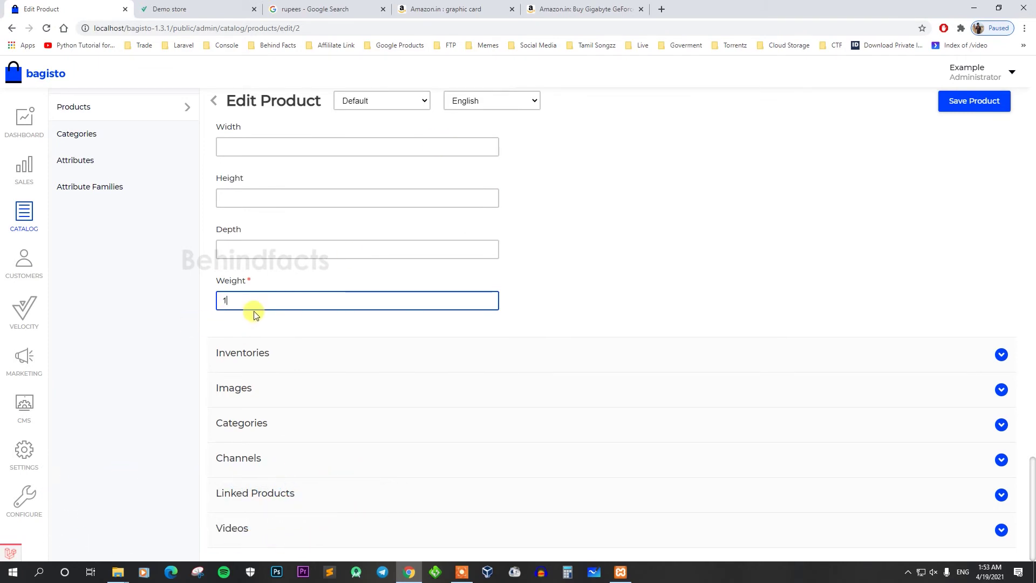
key(BackSpace)
text(1)
click(627, 295)
Add the graphics card image 811NlzPdAQL._SL1500_ from the Downloads folder to the product and save it.
click(340, 363)
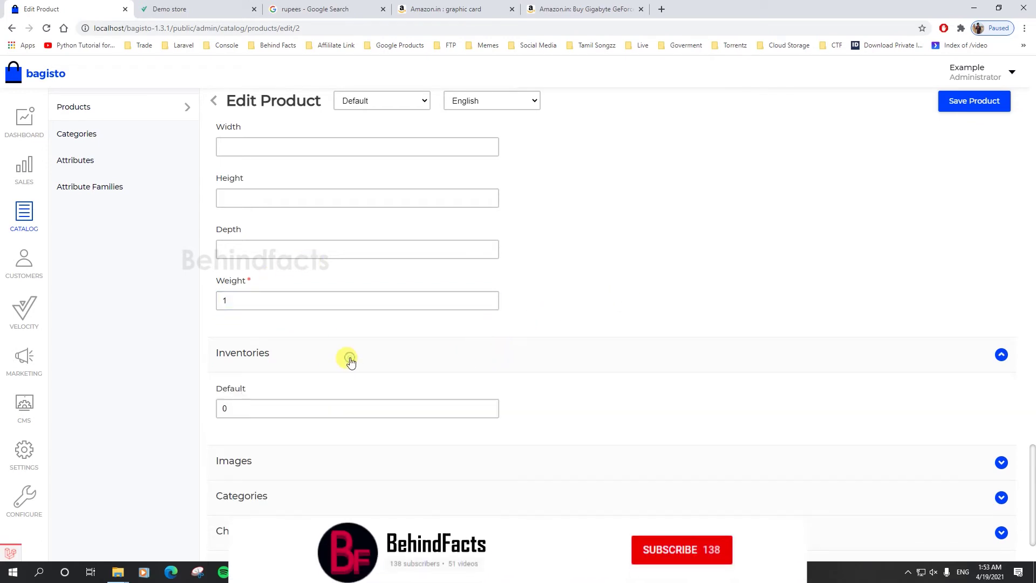
scroll(347, 359, down, 1)
click(324, 380)
scroll(324, 410, down, 1)
click(265, 406)
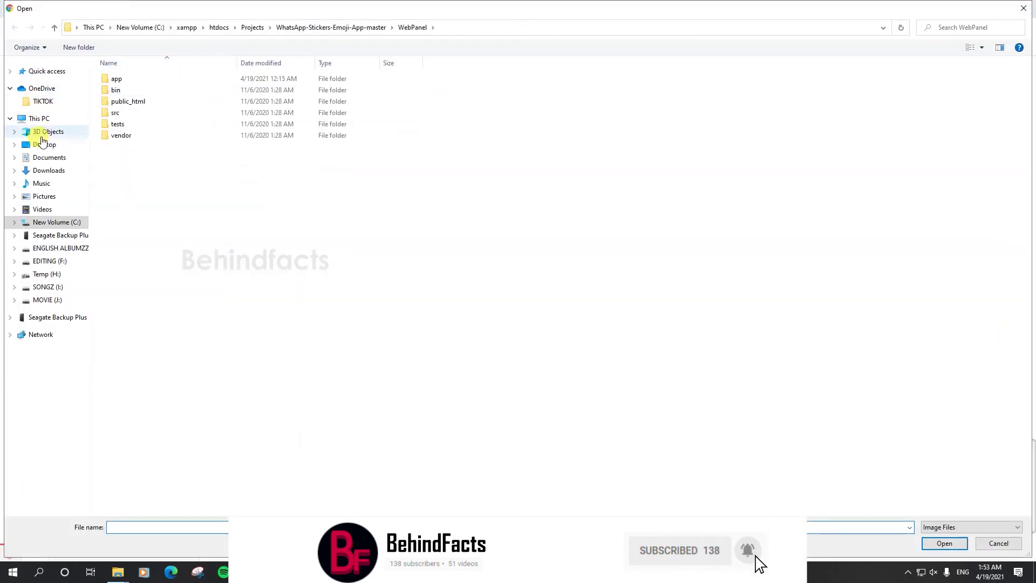
click(44, 169)
click(190, 101)
click(945, 544)
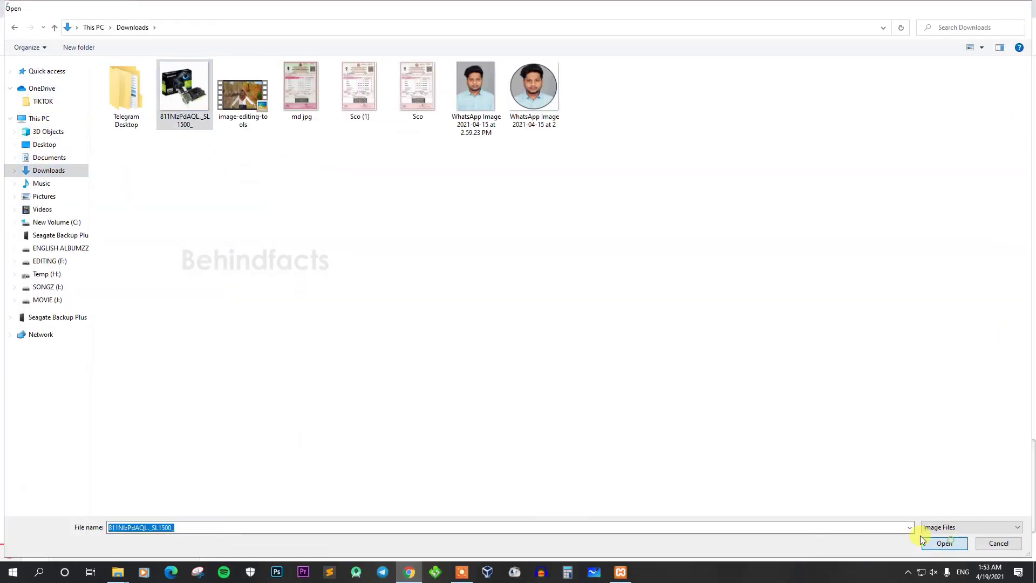
scroll(241, 396, down, 3)
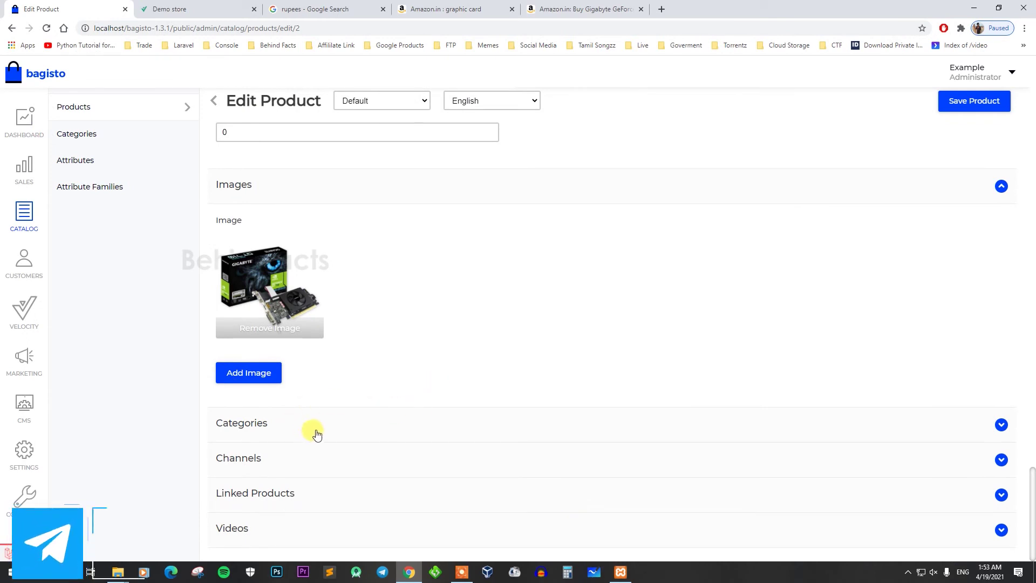
click(974, 105)
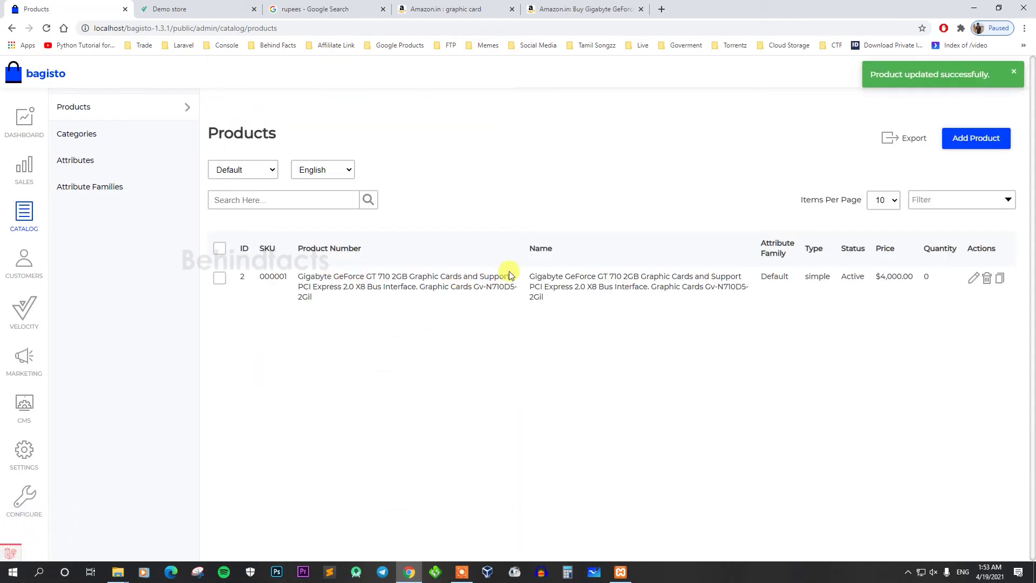
Reload the demo storefront and open the Gigabyte graphics card's page from New Products.
click(173, 8)
click(46, 29)
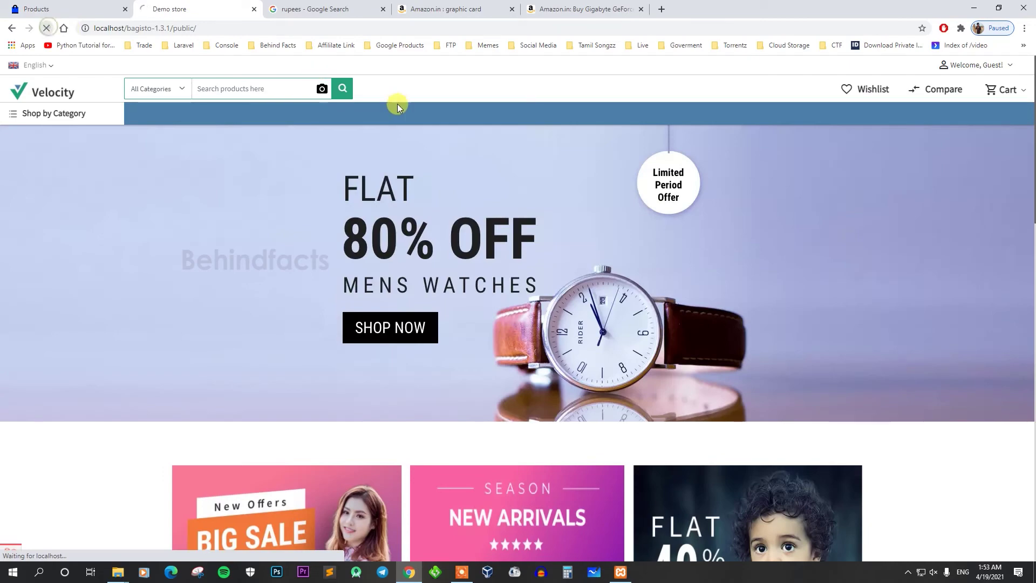
scroll(493, 208, down, 8)
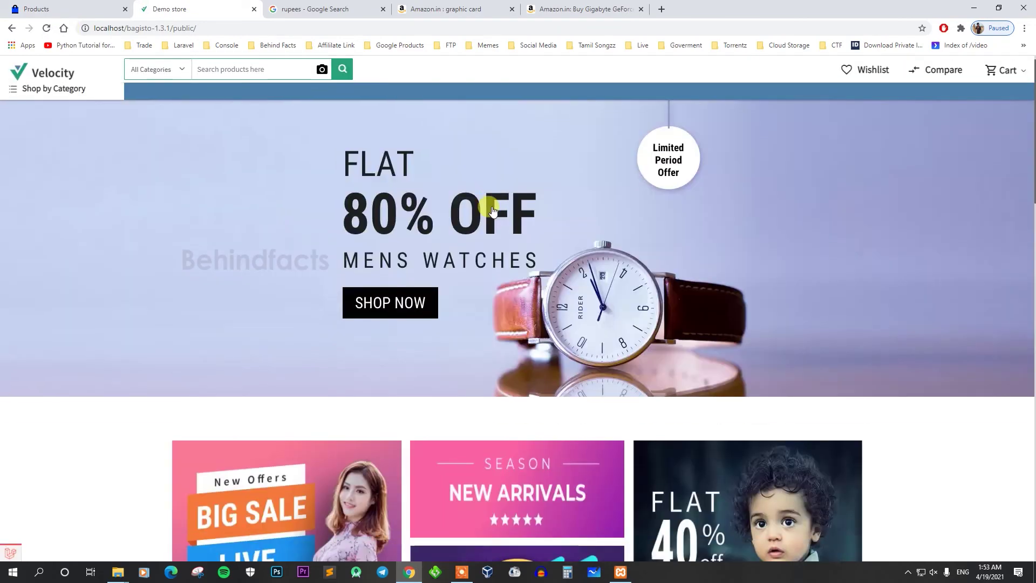
scroll(495, 207, down, 15)
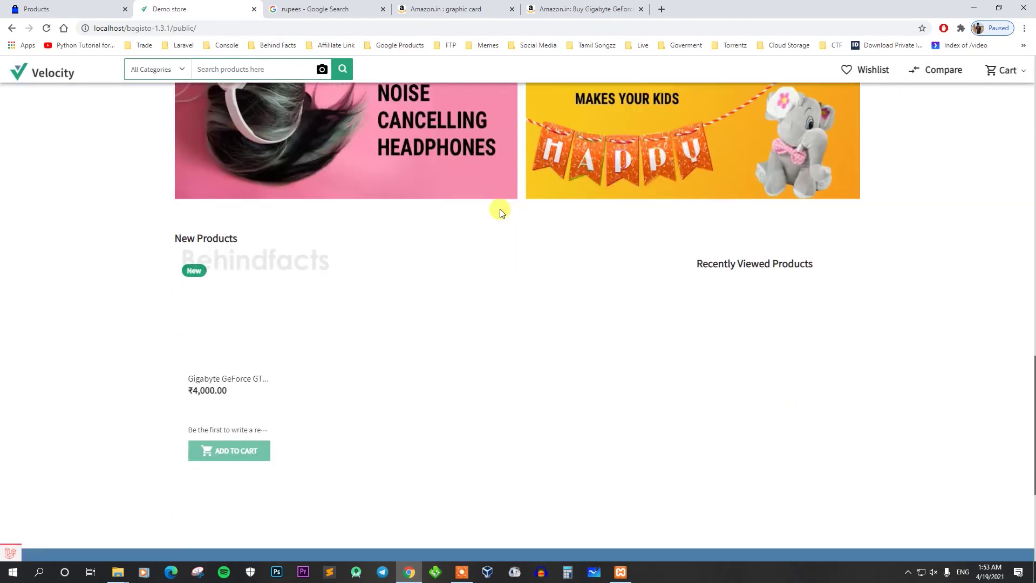
scroll(278, 247, up, 2)
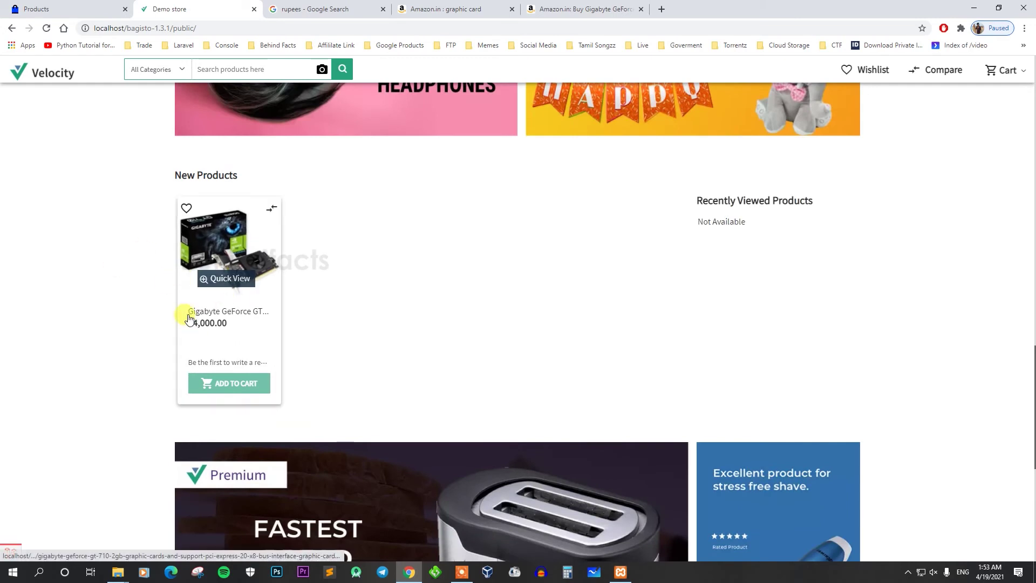
click(206, 249)
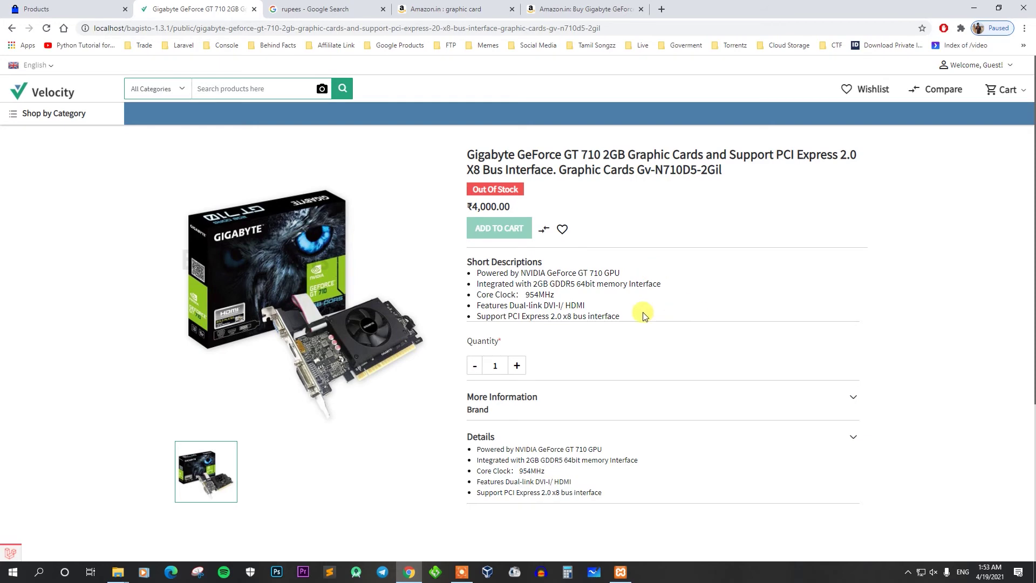
Examine the storefront product page, including its stock status, short description, More Information and Details sections.
scroll(594, 394, down, 3)
scroll(557, 374, up, 3)
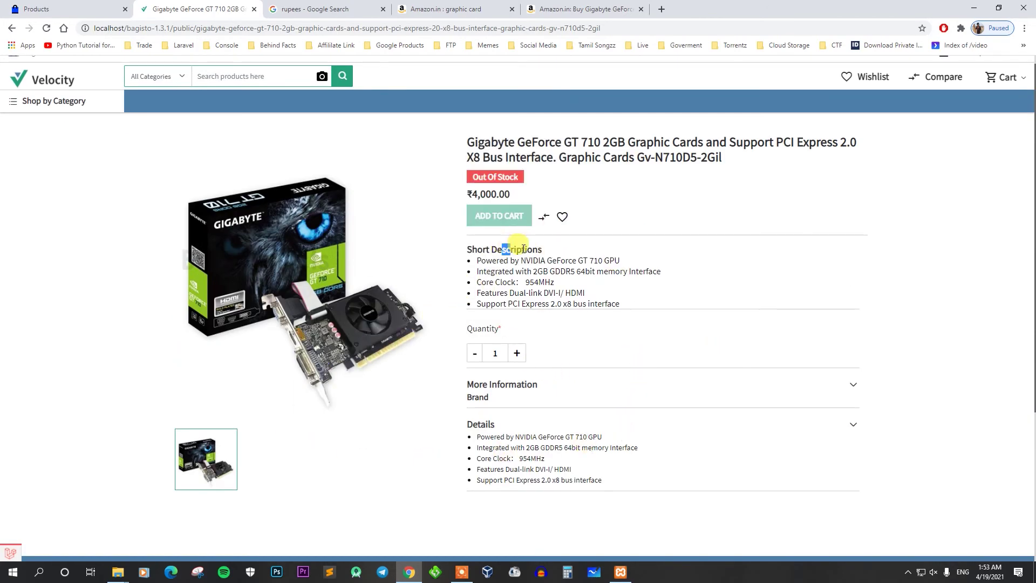
drag(524, 249, 601, 305)
drag(479, 429, 486, 446)
click(535, 399)
click(849, 387)
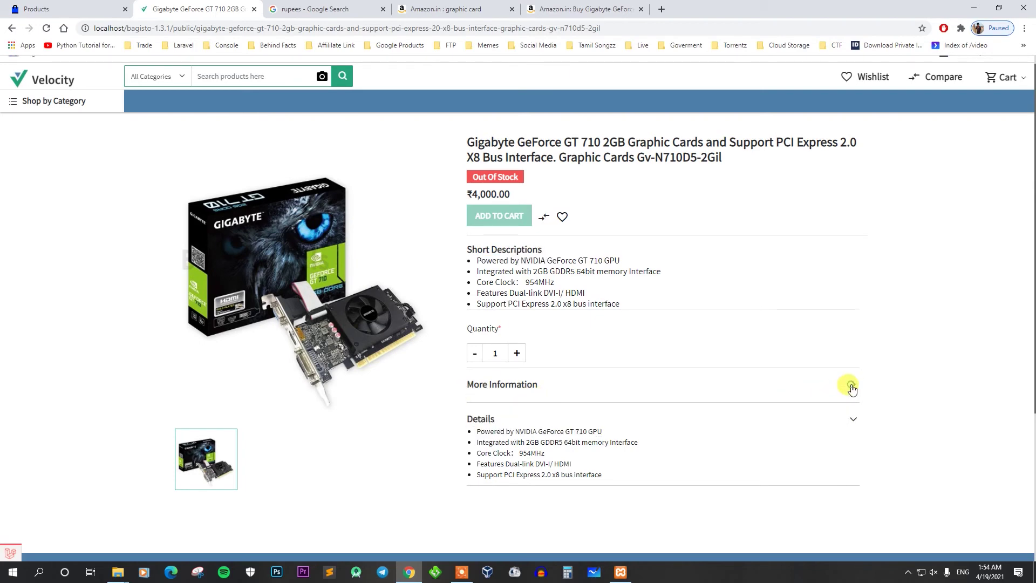
click(850, 387)
scroll(779, 242, down, 3)
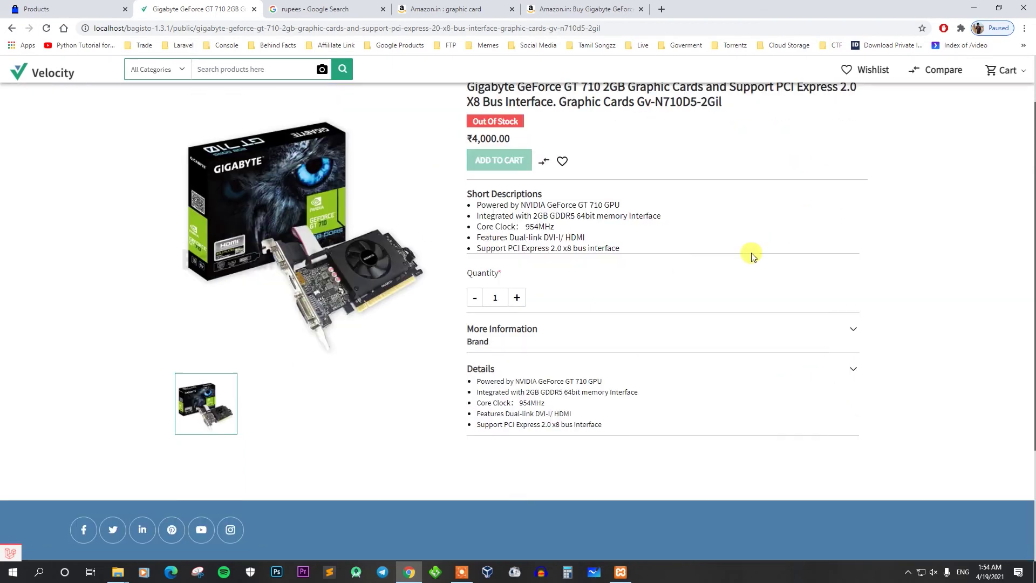
scroll(578, 359, up, 3)
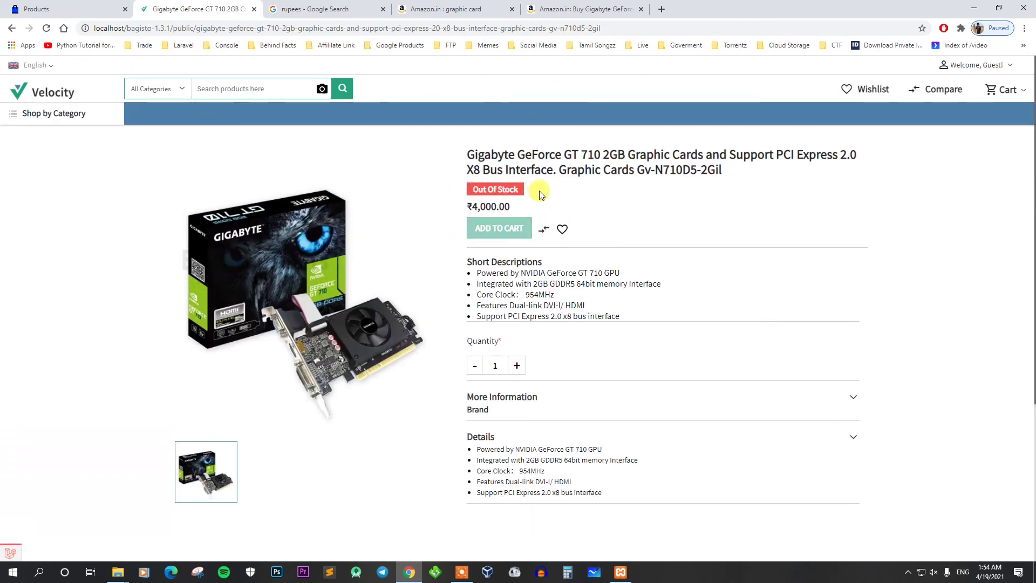
Edit the graphics card product in the admin catalog, set its Default inventory to 10 and save it.
key(ctrl+shift+Tab)
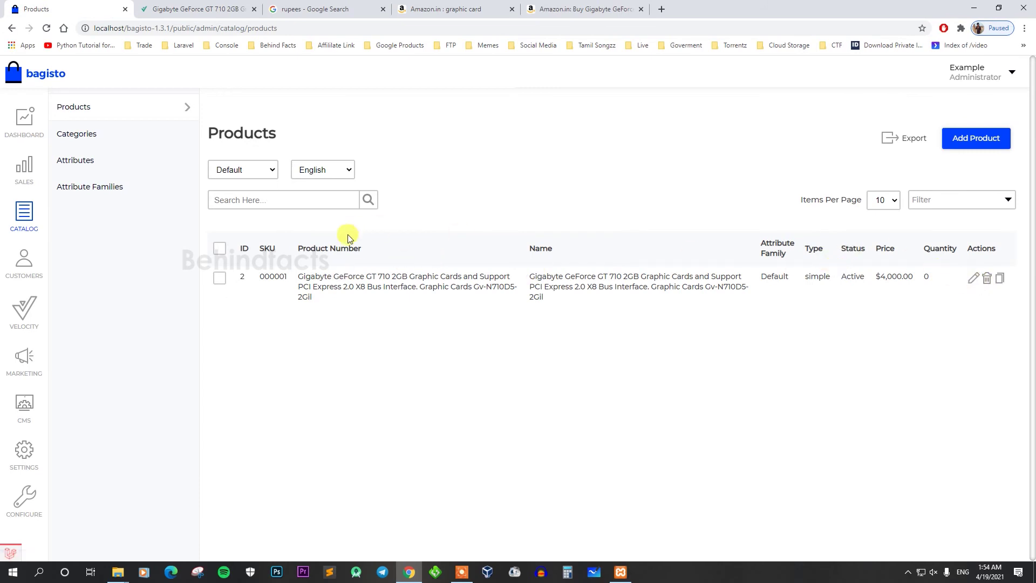
click(971, 278)
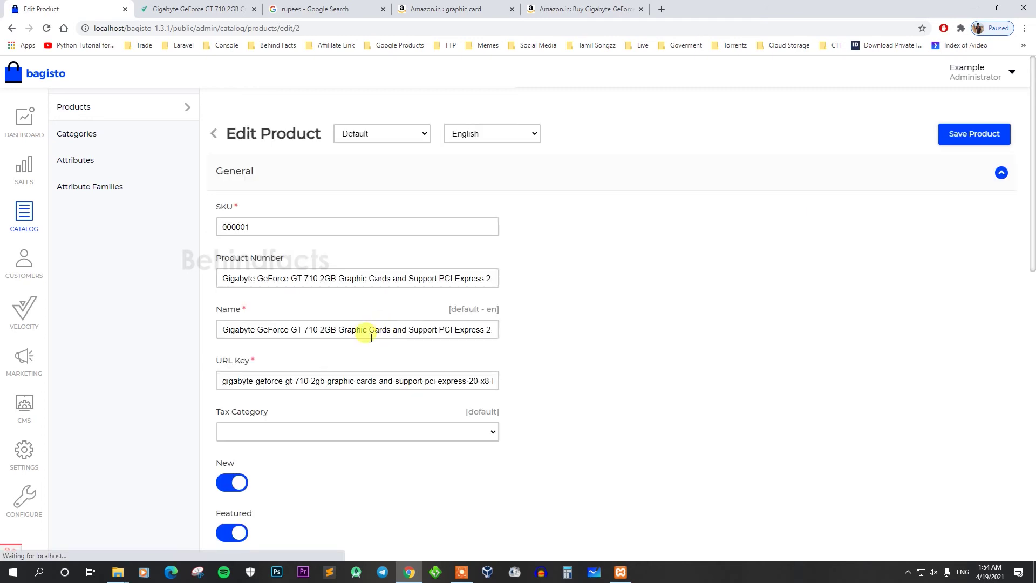
scroll(378, 335, down, 9)
scroll(378, 338, down, 3)
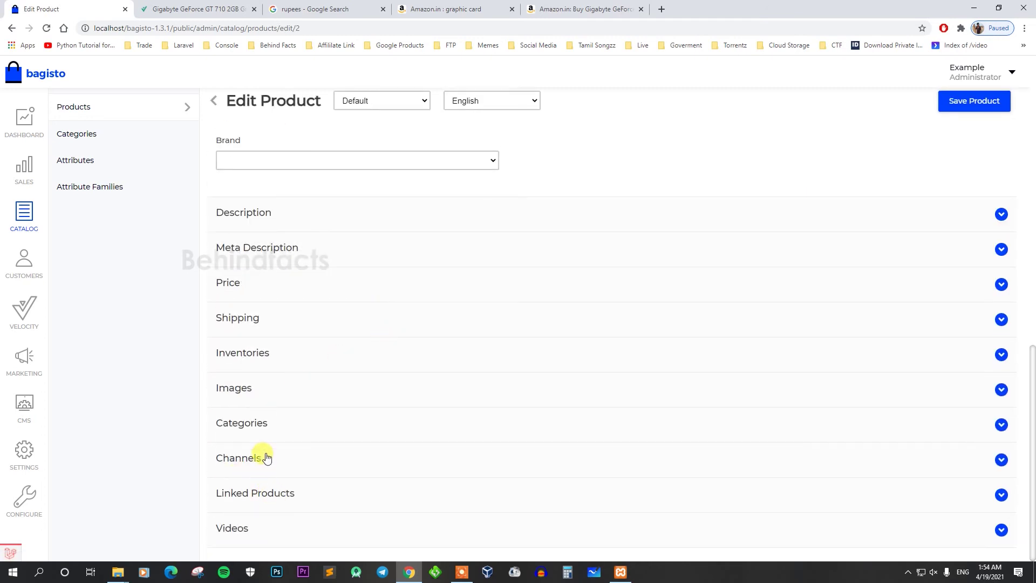
click(273, 352)
click(280, 406)
drag(291, 405, 178, 370)
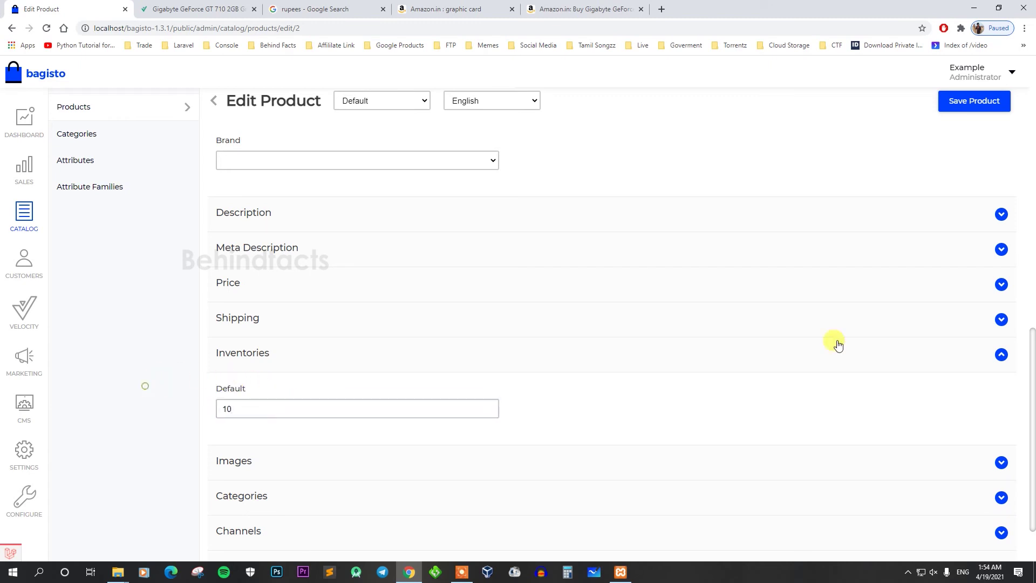
click(973, 103)
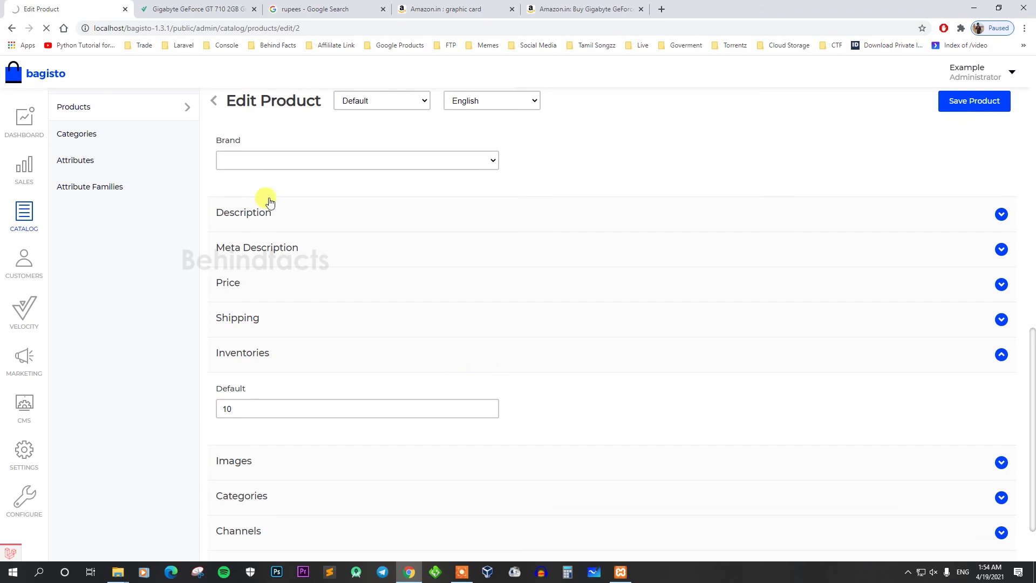
Reload the graphics card's storefront page and add one unit to the cart.
click(192, 6)
click(47, 28)
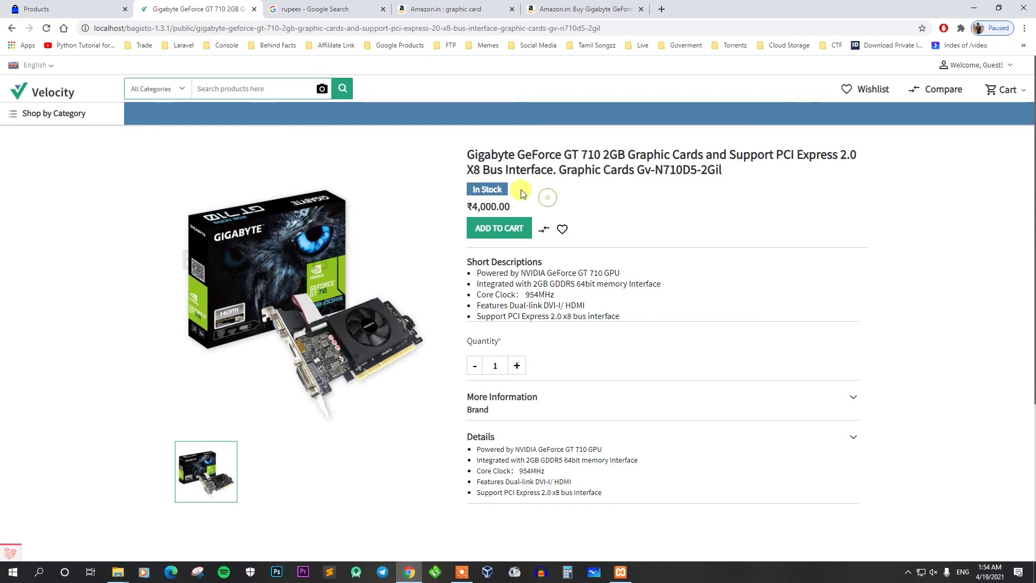
click(510, 230)
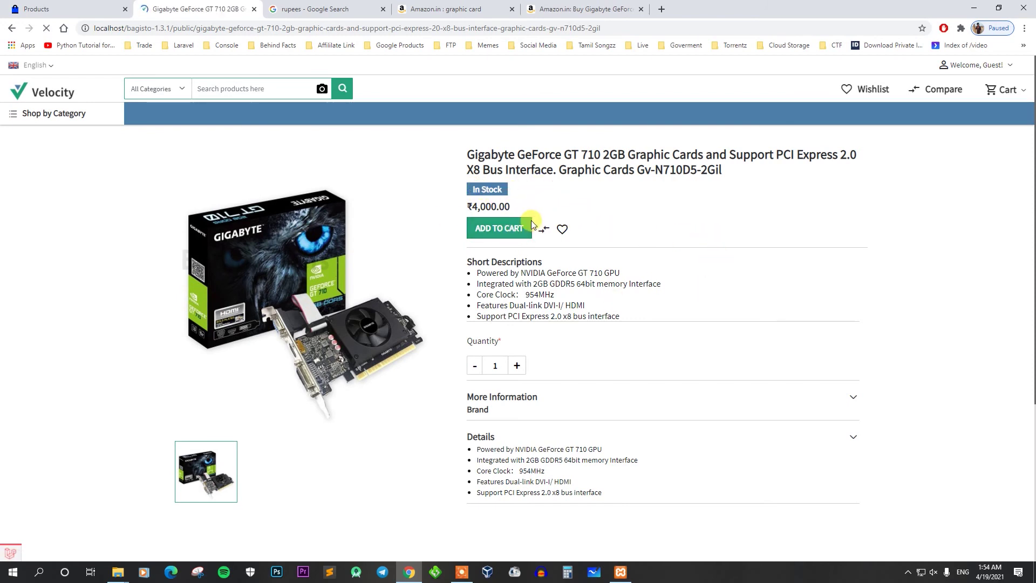
scroll(584, 316, down, 4)
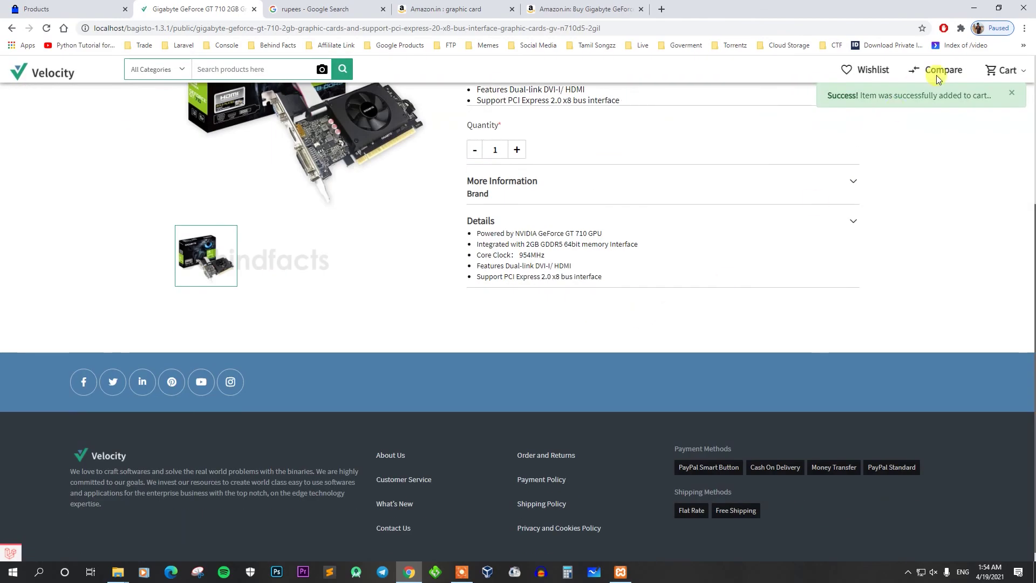
scroll(966, 89, up, 4)
click(1010, 94)
scroll(522, 393, down, 3)
scroll(731, 315, up, 3)
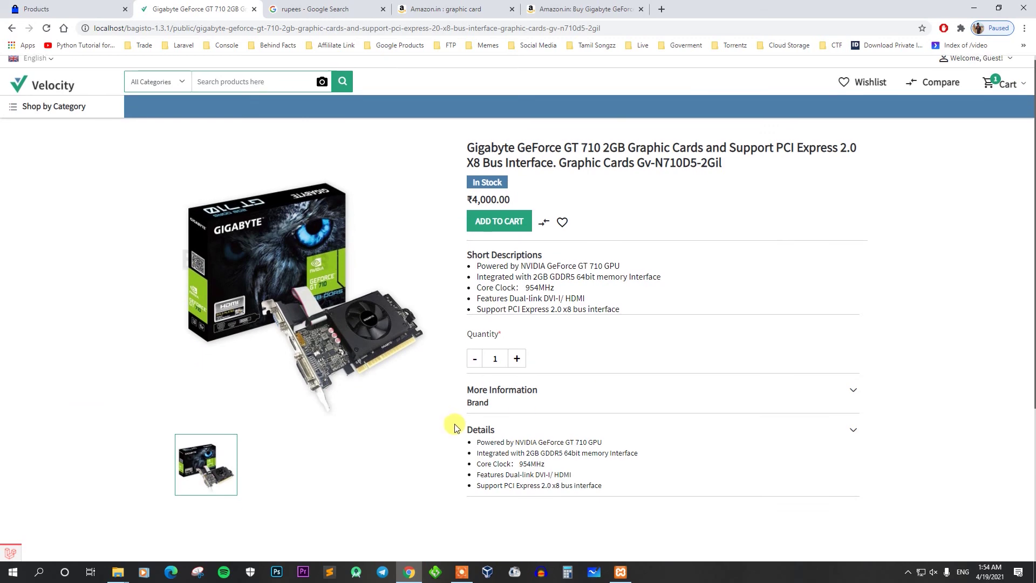
scroll(484, 423, down, 4)
scroll(486, 419, up, 4)
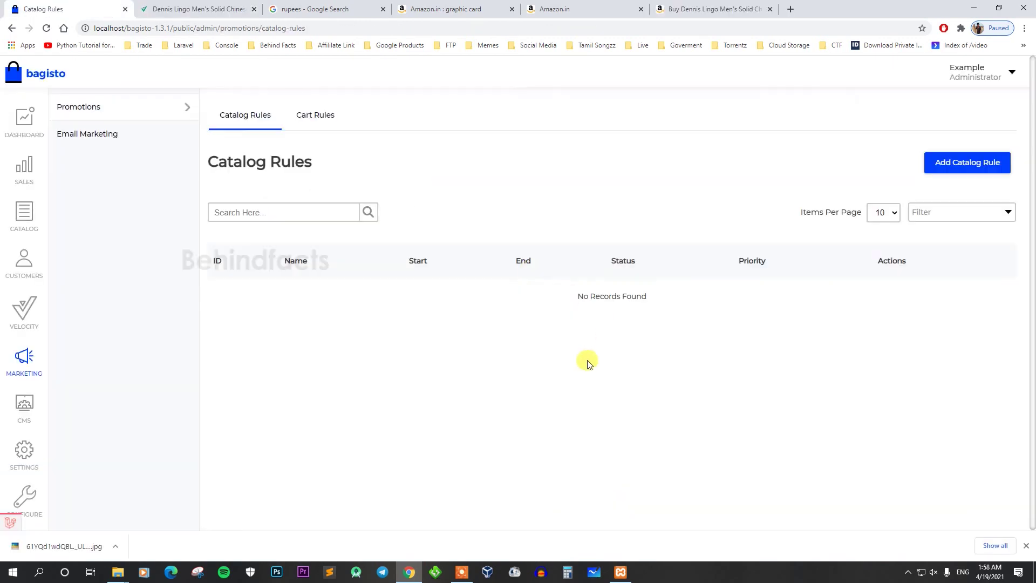